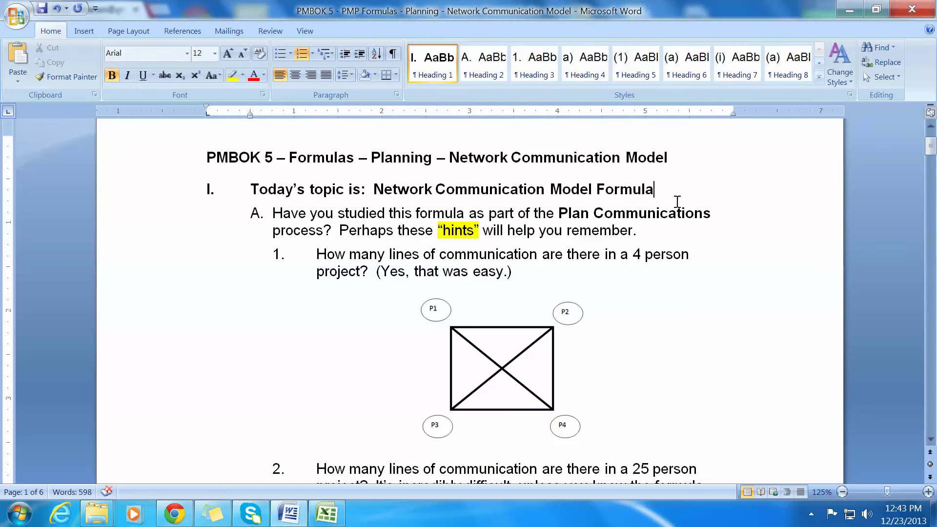
- Highlight the 'Model Formula' heading, the title's topic, and all of paragraph A
left_click_drag(655, 189, 406, 195)
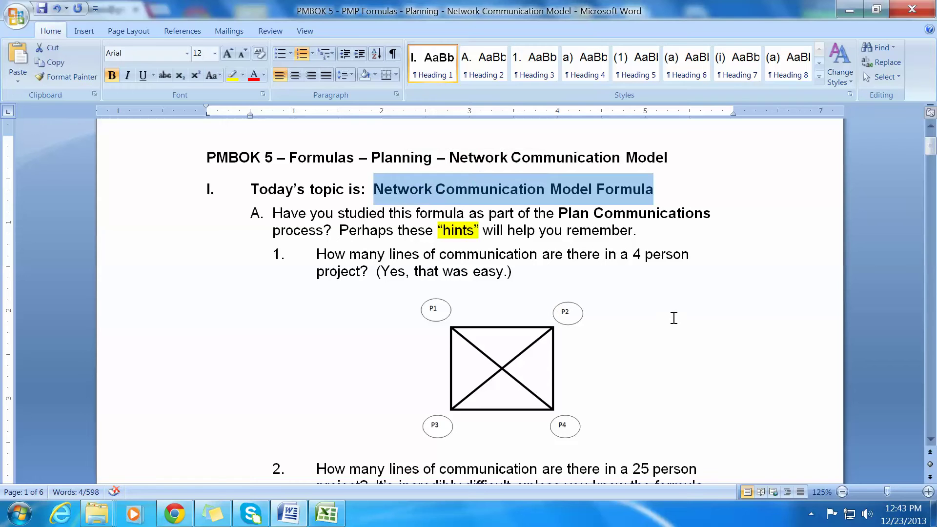
left_click_drag(670, 158, 290, 161)
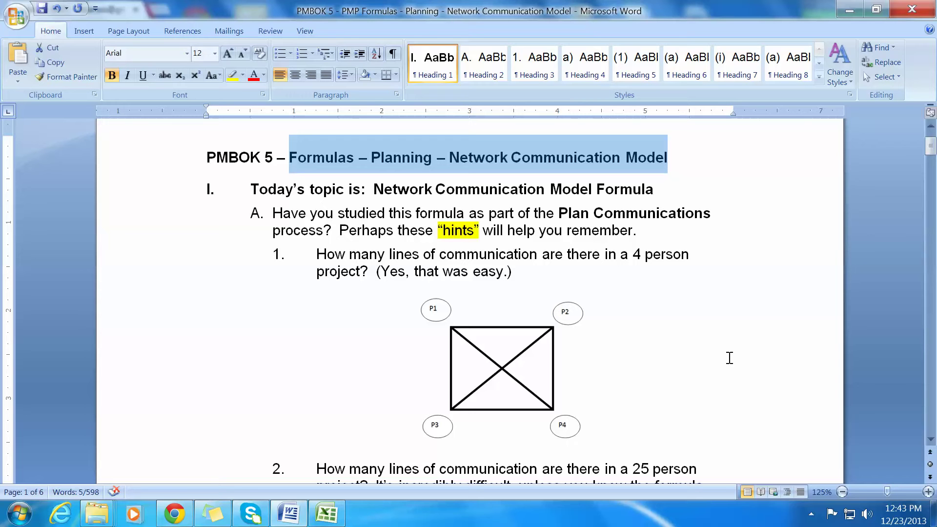
left_click(646, 231)
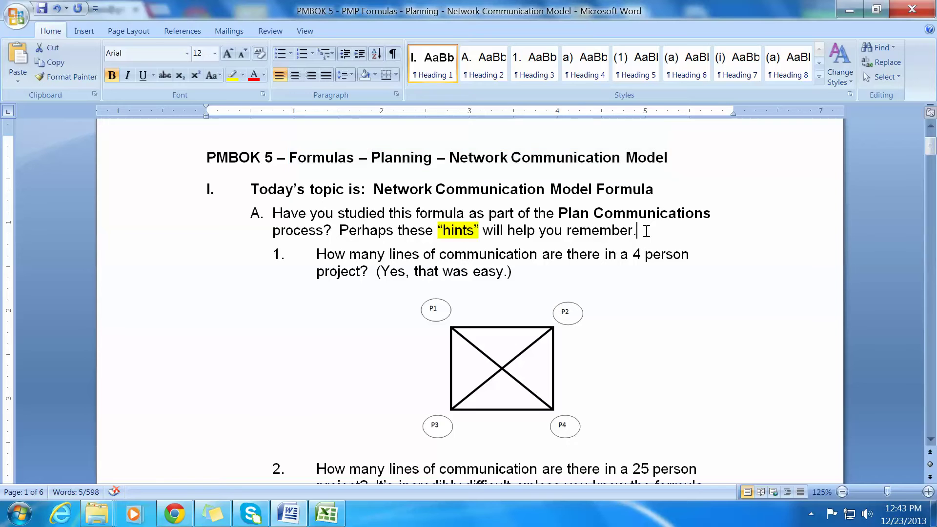
left_click_drag(646, 231, 279, 213)
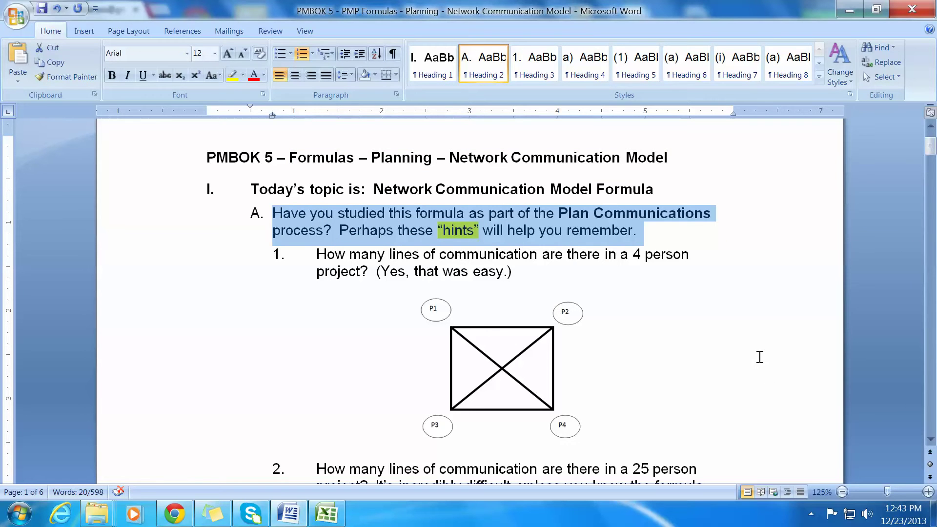
left_click(515, 271)
- Highlight the four-person project question, then the 25-person project question
scroll(705, 303, "down", 1)
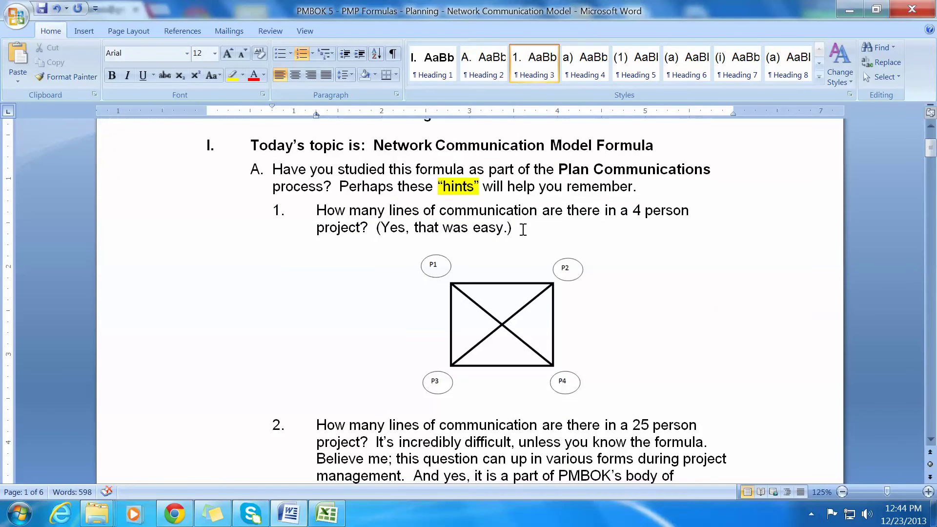
left_click_drag(522, 229, 332, 212)
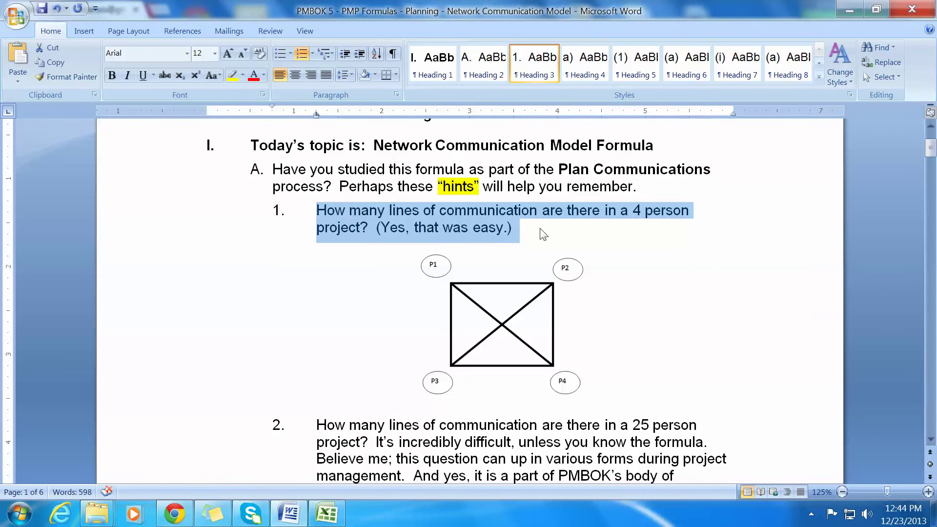
left_click(713, 292)
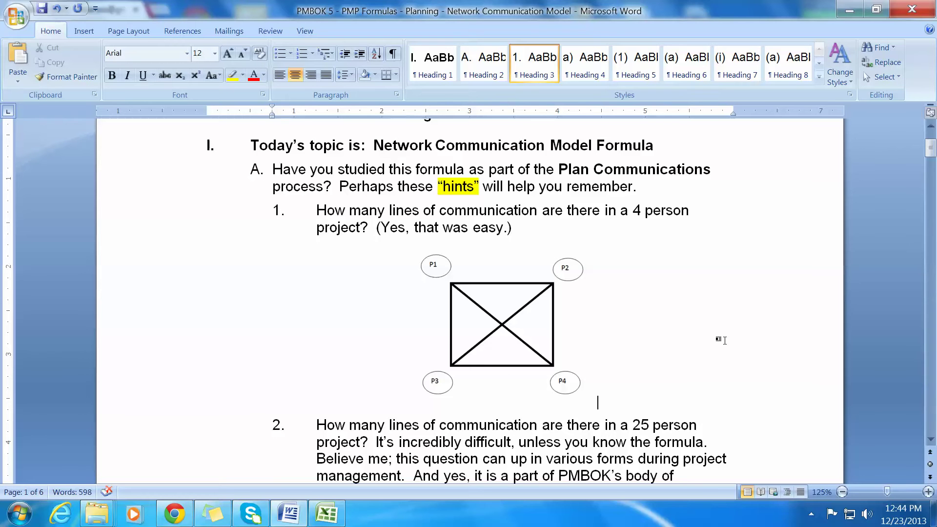
scroll(724, 341, "down", 4)
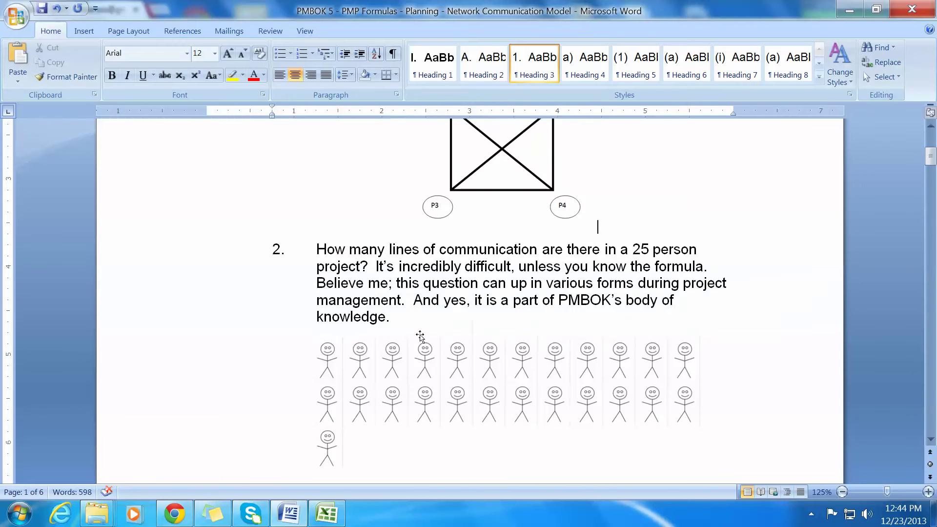
left_click_drag(398, 318, 317, 249)
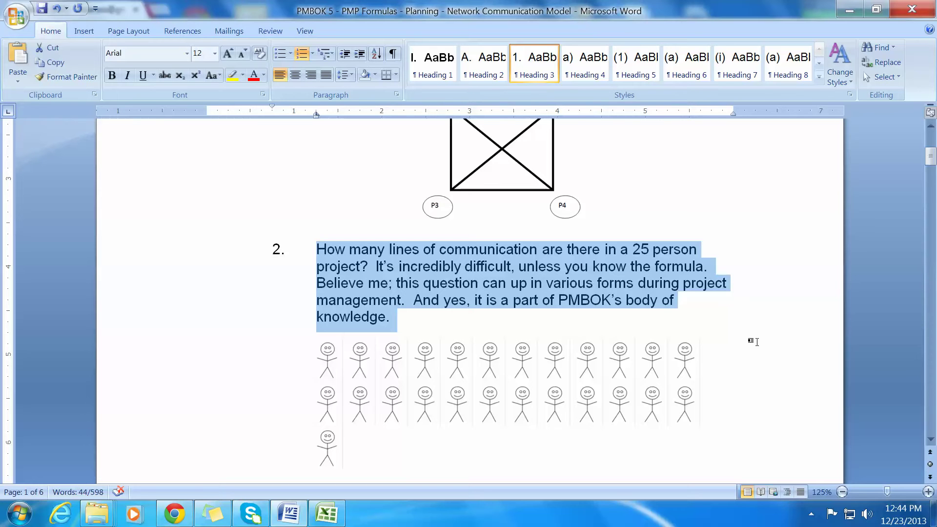
left_click(432, 326)
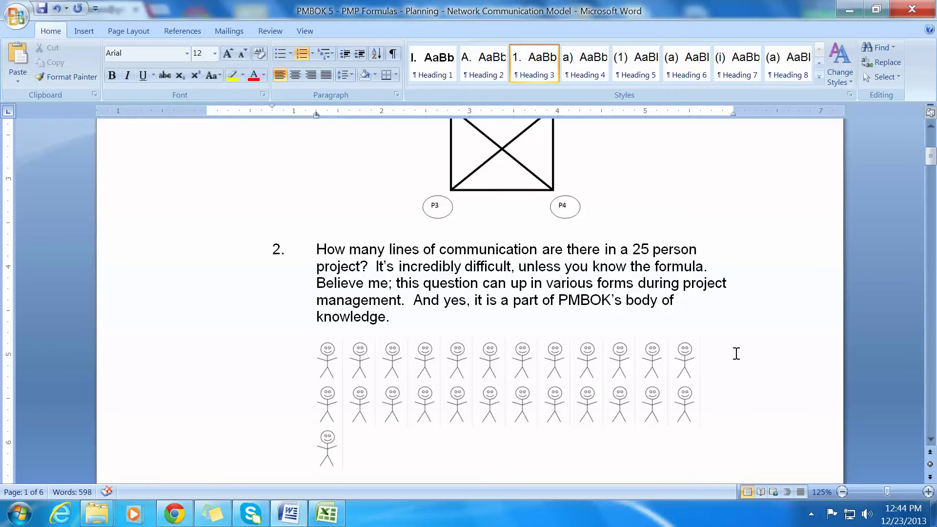
scroll(734, 354, "down", 1)
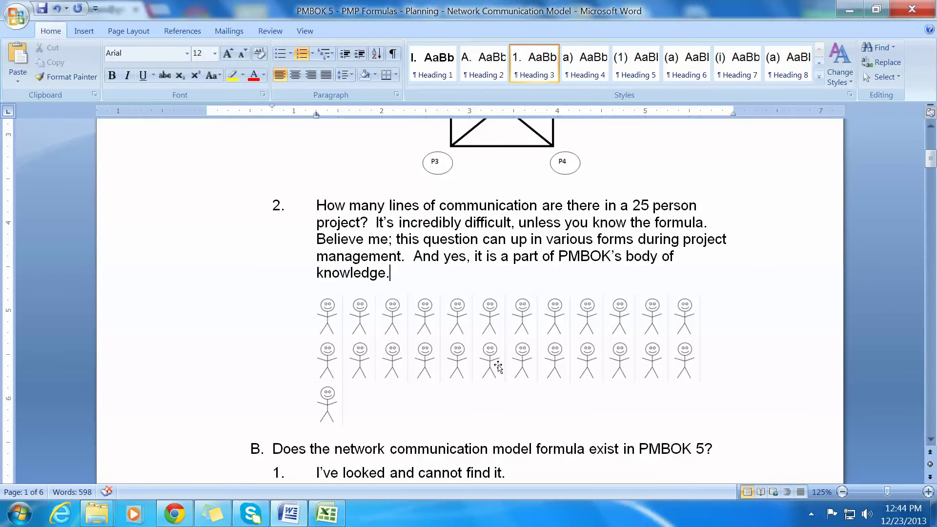
scroll(498, 367, "down", 3)
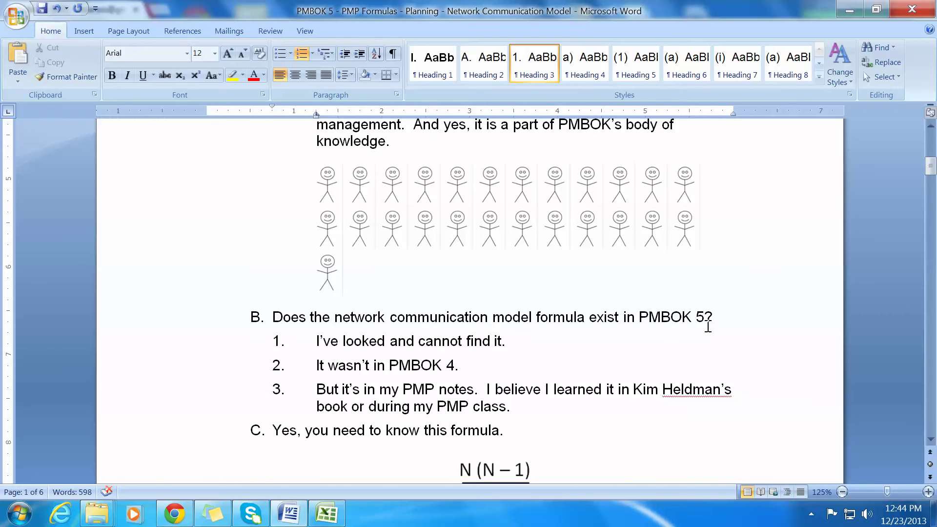
- Highlight item B's PMBOK 5 question and its points on not finding it, PMBOK 4, and PMP notes
left_click_drag(713, 317, 275, 316)
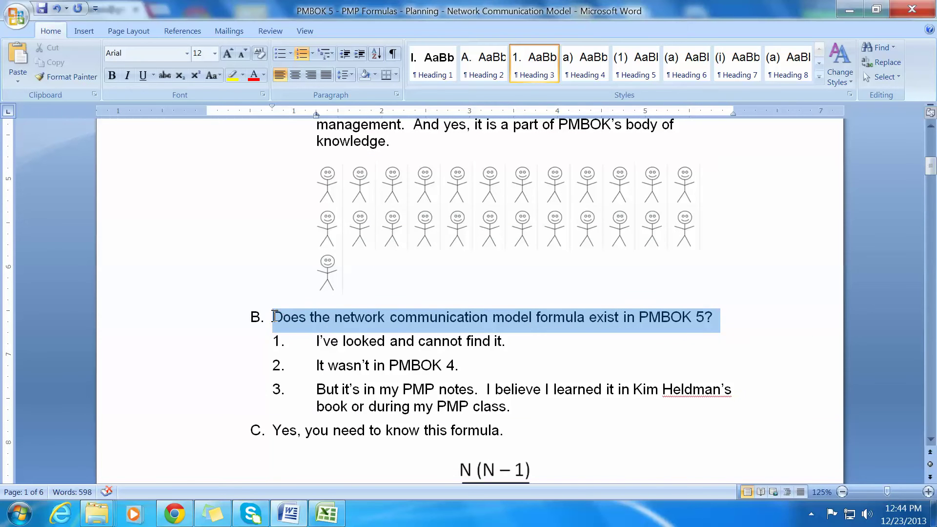
left_click(513, 346)
left_click_drag(510, 342, 317, 341)
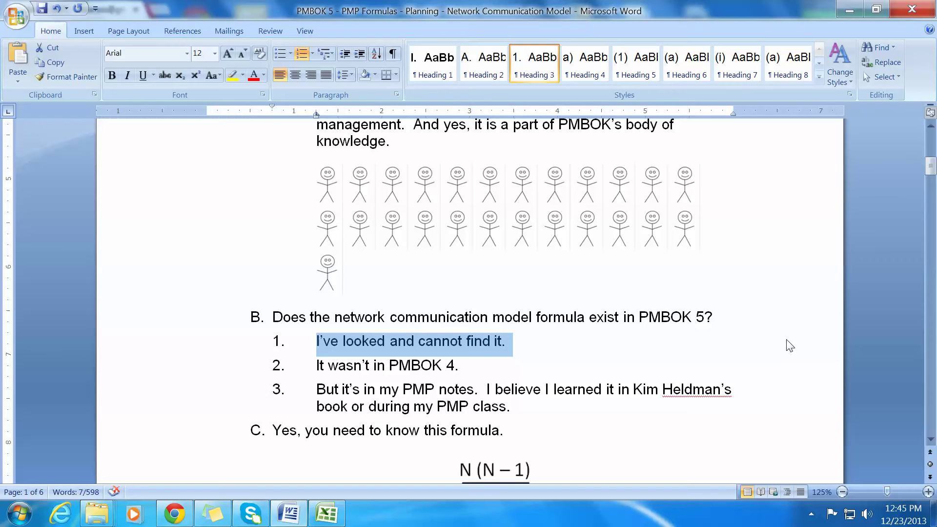
left_click_drag(461, 366, 318, 365)
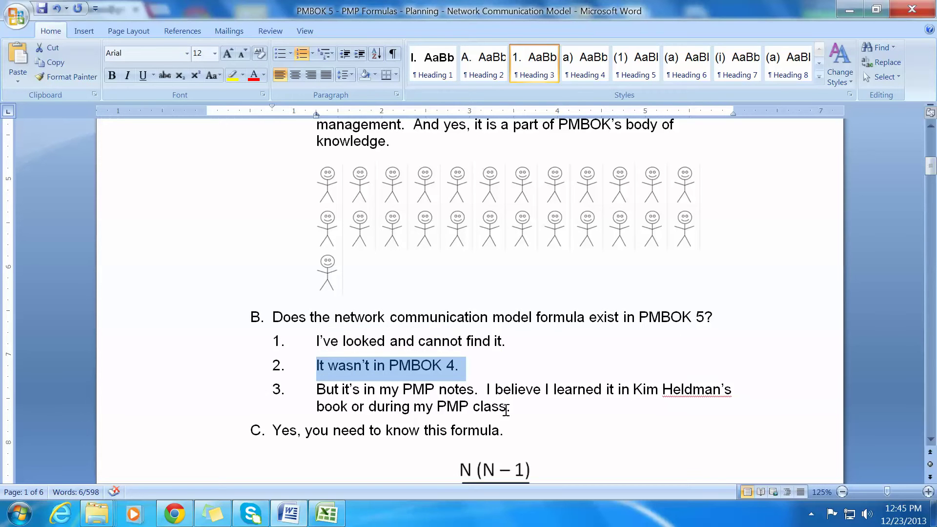
left_click_drag(519, 409, 317, 390)
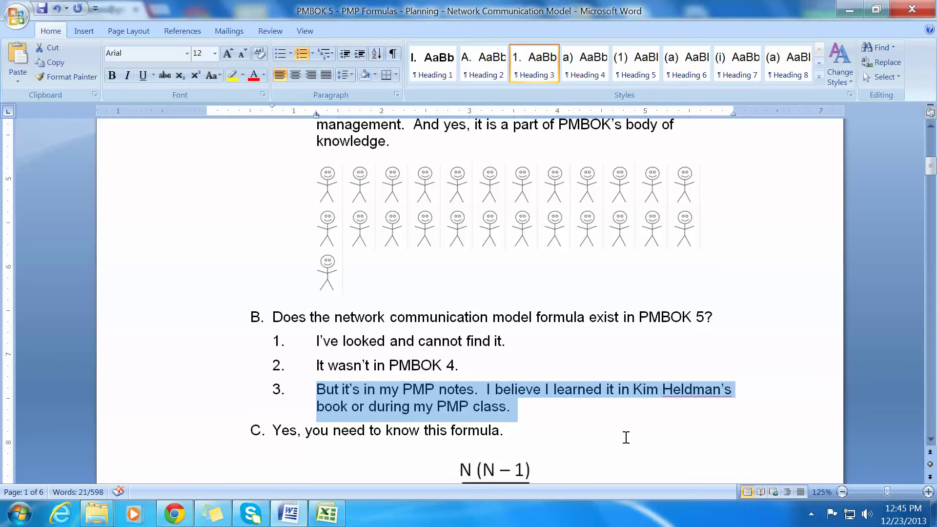
scroll(625, 436, "down", 1)
scroll(625, 436, "down", 1)
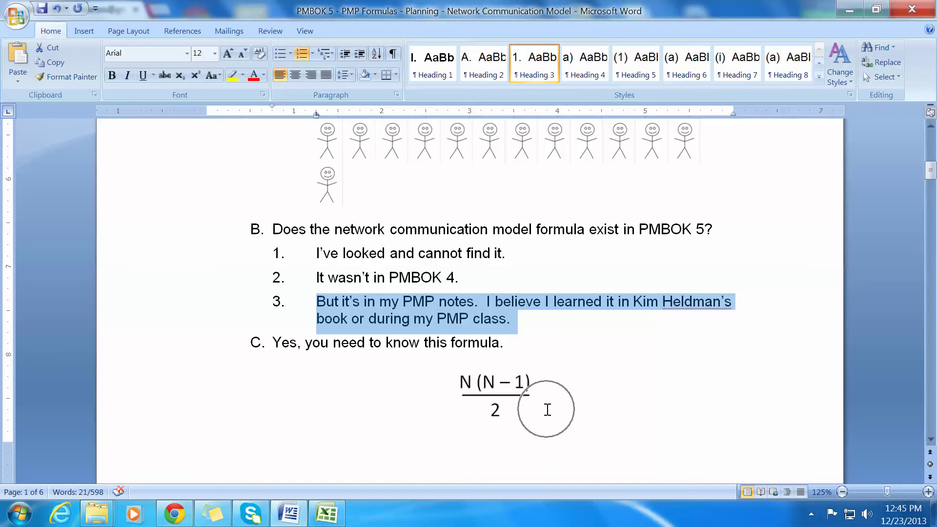
- Highlight the section II heading and its unique-name, more-info, Subscribe Today and special-thanks items
scroll(595, 412, "down", 15)
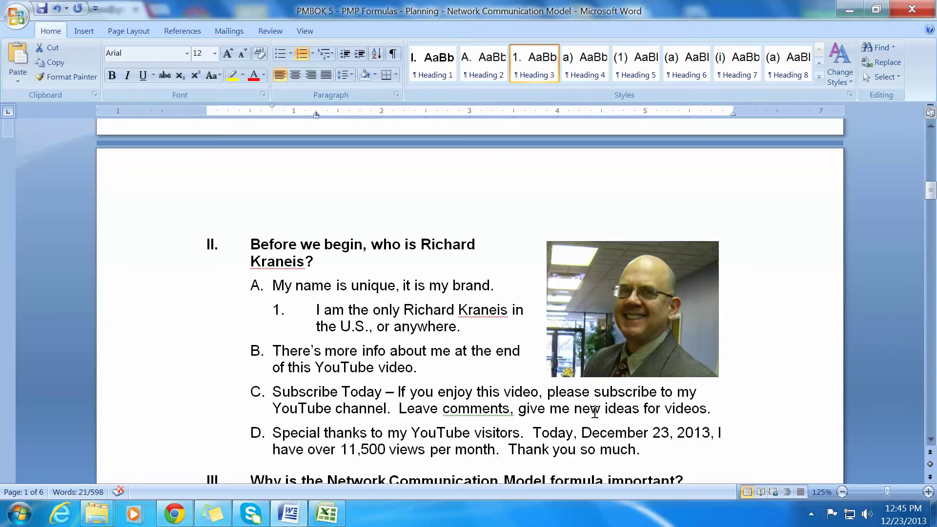
triple_click(336, 168)
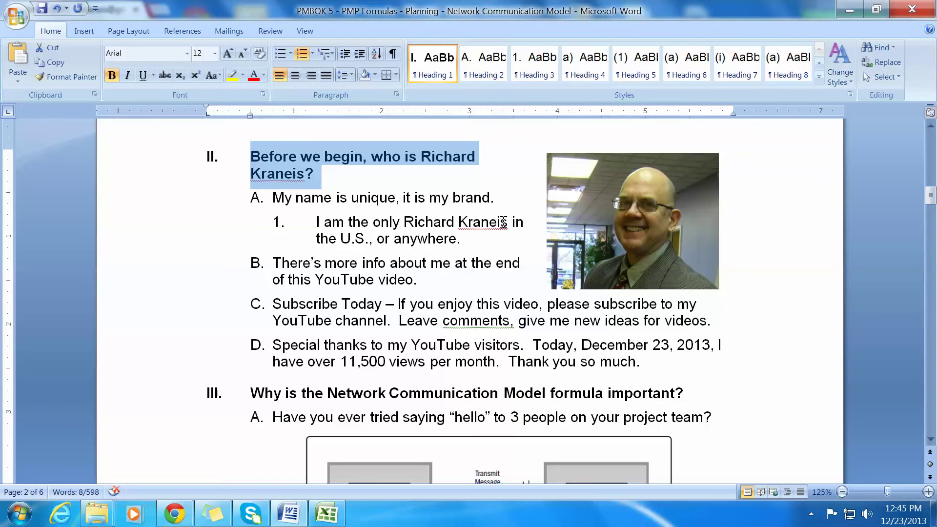
left_click_drag(496, 197, 271, 198)
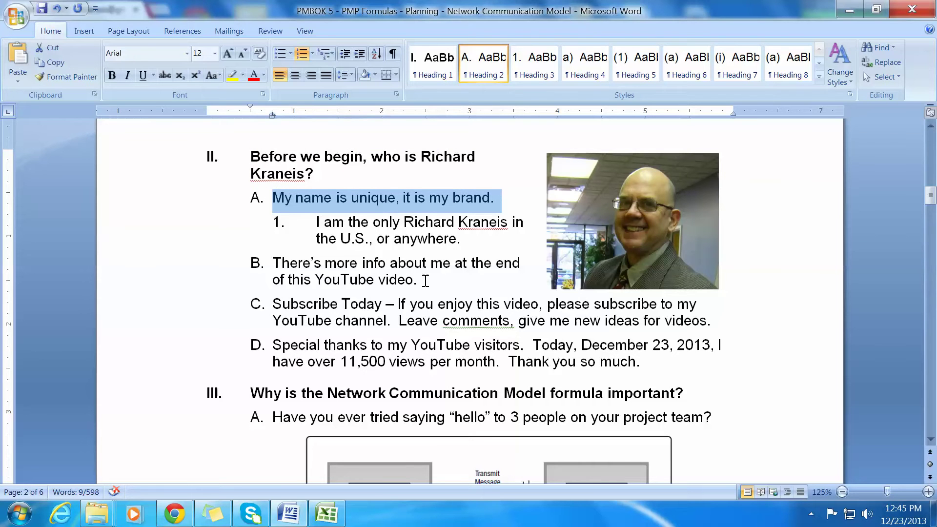
left_click_drag(424, 280, 295, 268)
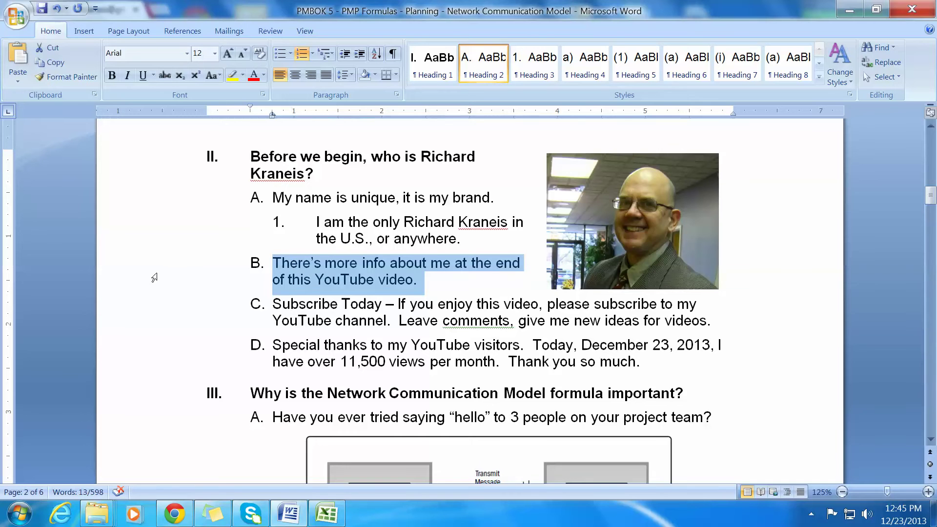
scroll(154, 277, "down", 1)
left_click_drag(714, 277, 311, 264)
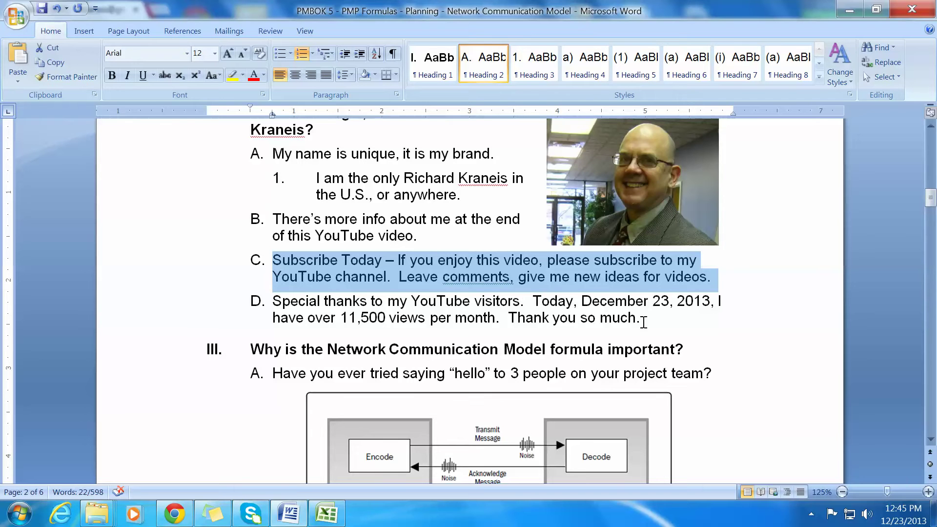
left_click_drag(641, 320, 293, 302)
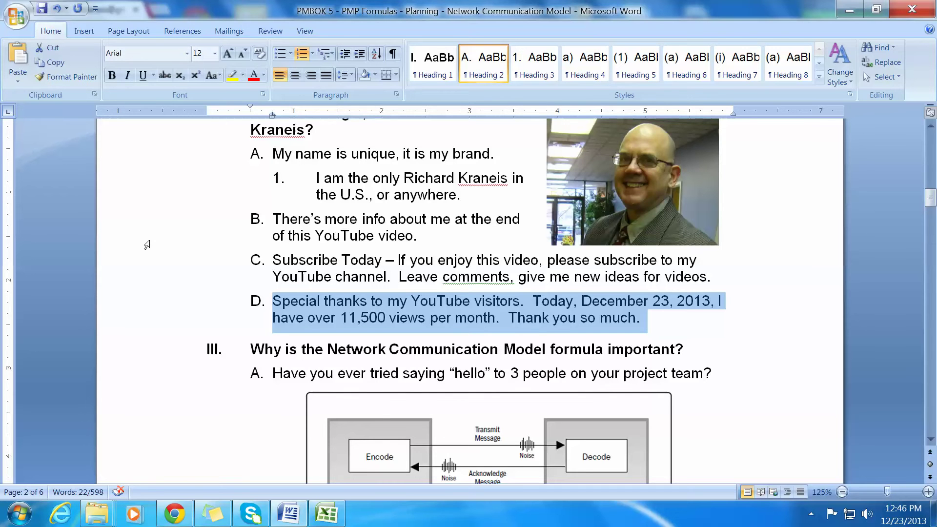
- Highlight section III's question about saying hello
scroll(768, 352, "down", 1)
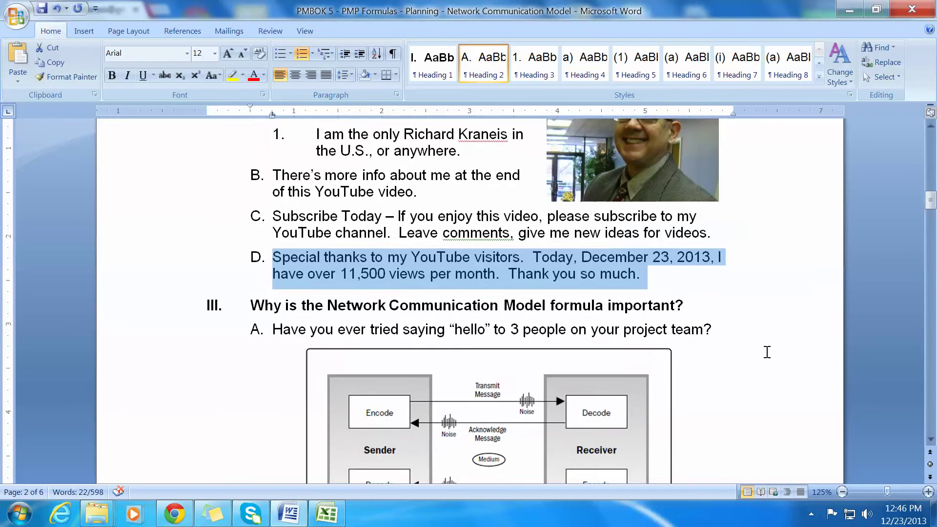
scroll(768, 352, "down", 2)
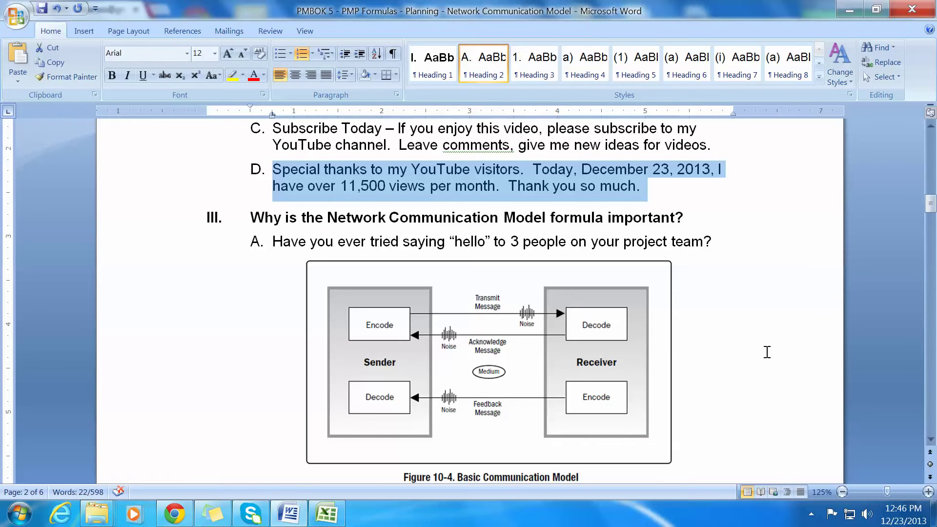
left_click_drag(728, 243, 274, 242)
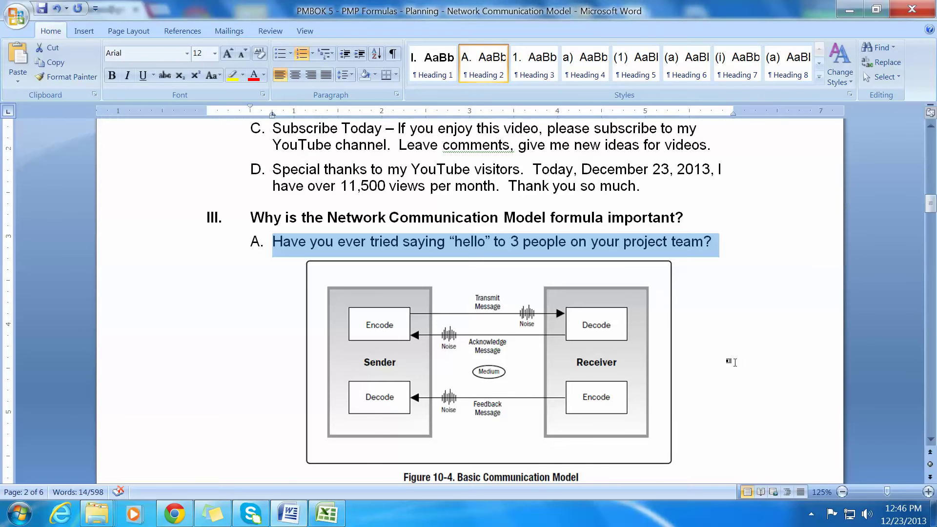
- Point out the Decode box, Acknowledge Message line and Noise symbol in the communication model figure
scroll(735, 362, "down", 1)
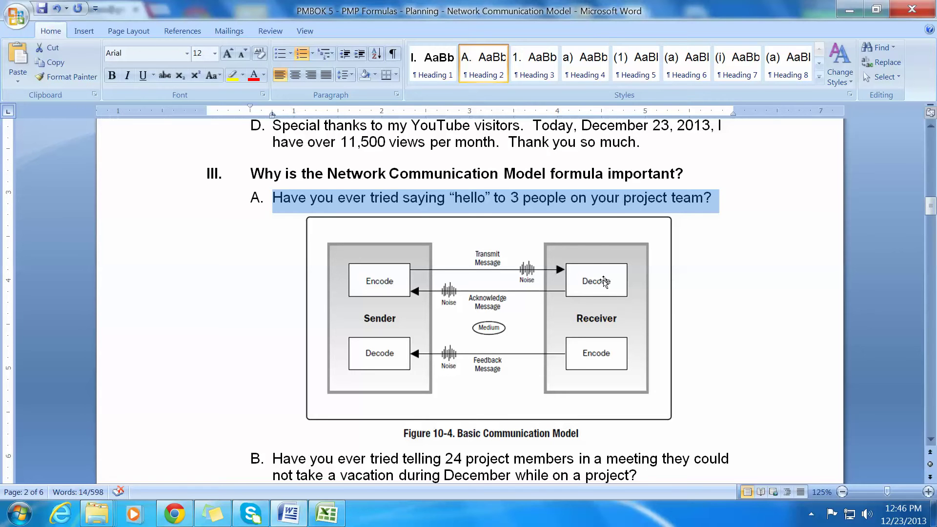
left_click(605, 281)
left_click(529, 292)
left_click(450, 291)
scroll(186, 326, "down", 3)
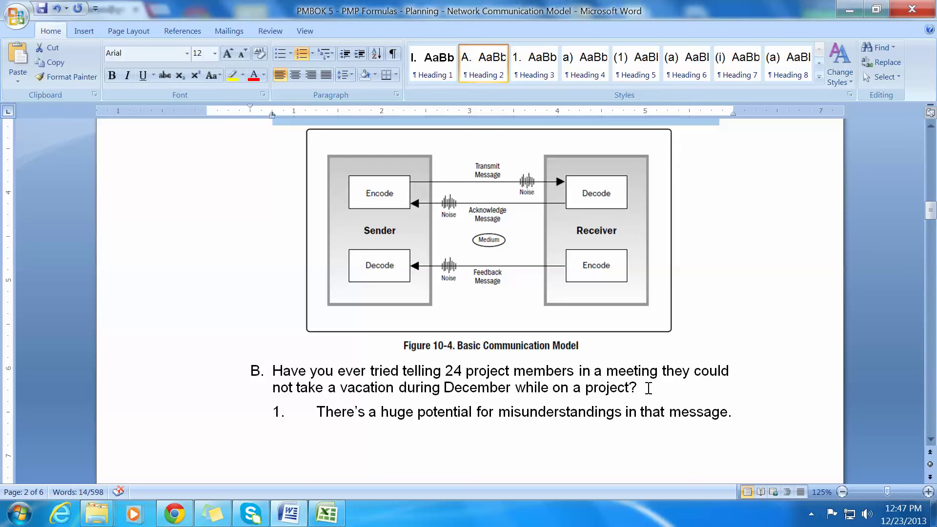
- Highlight item B about the 24 project members and its point on potential misunderstandings
left_click_drag(648, 388, 284, 375)
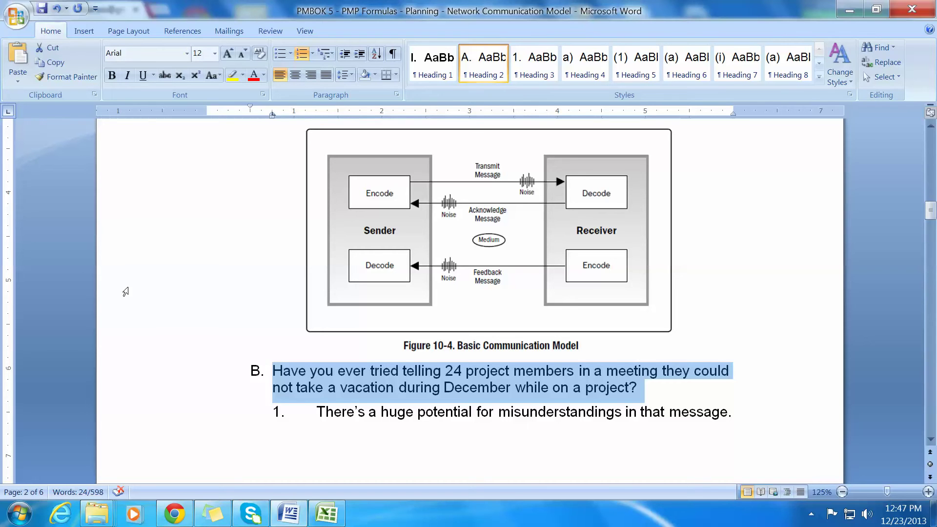
left_click(664, 399)
left_click_drag(732, 412, 332, 412)
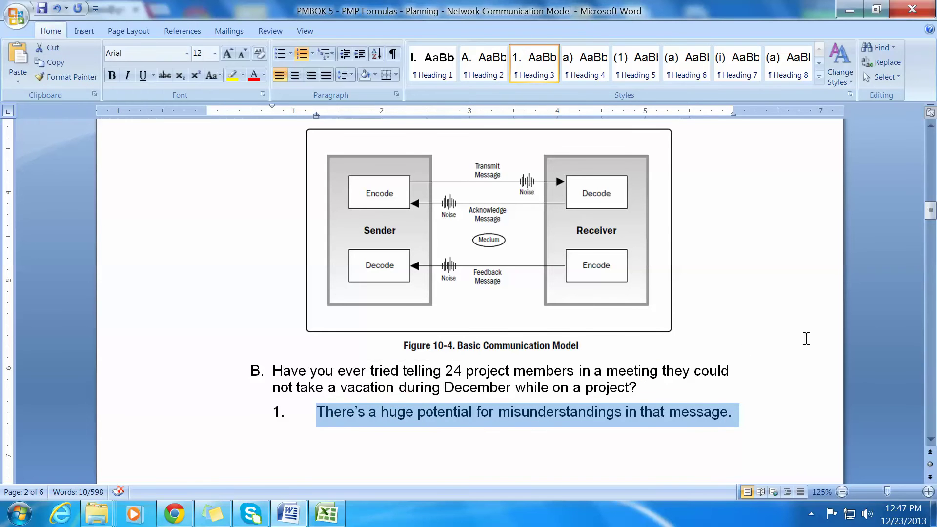
- Point beside section IV's N(N−1)/2 formula and highlight the line saying it seems simple
scroll(807, 339, "down", 10)
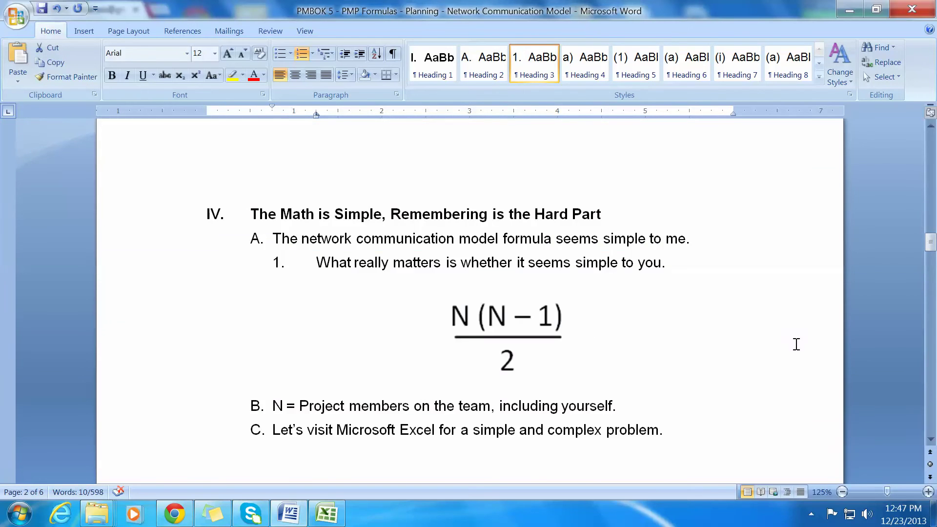
left_click(588, 328)
left_click_drag(694, 240, 278, 239)
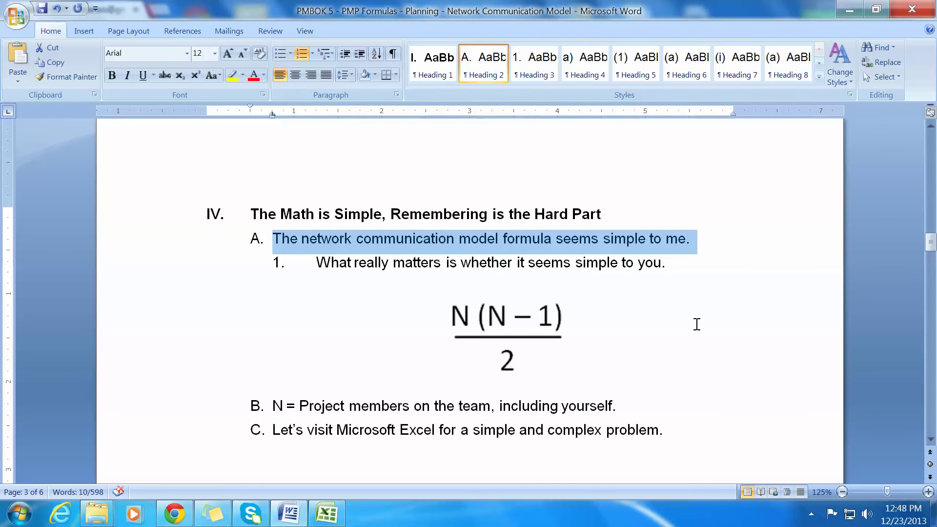
scroll(698, 324, "up", 20)
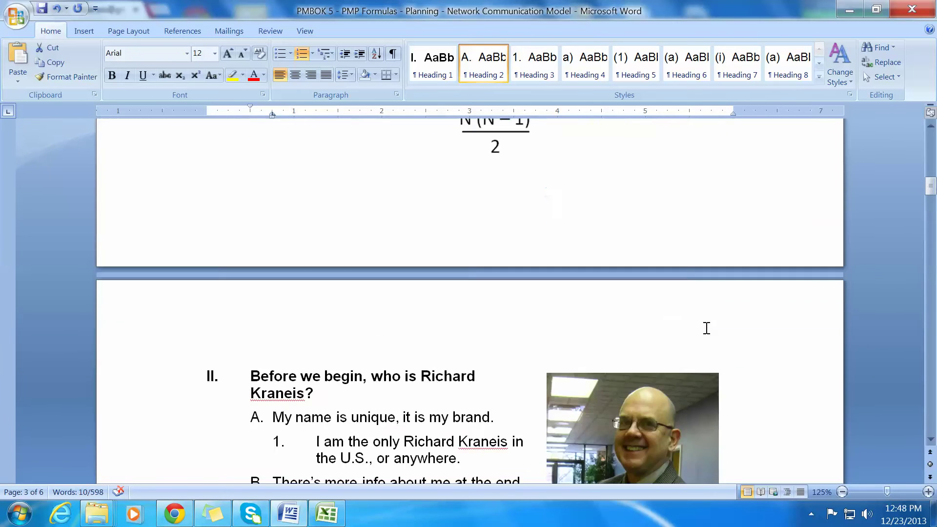
scroll(705, 329, "up", 10)
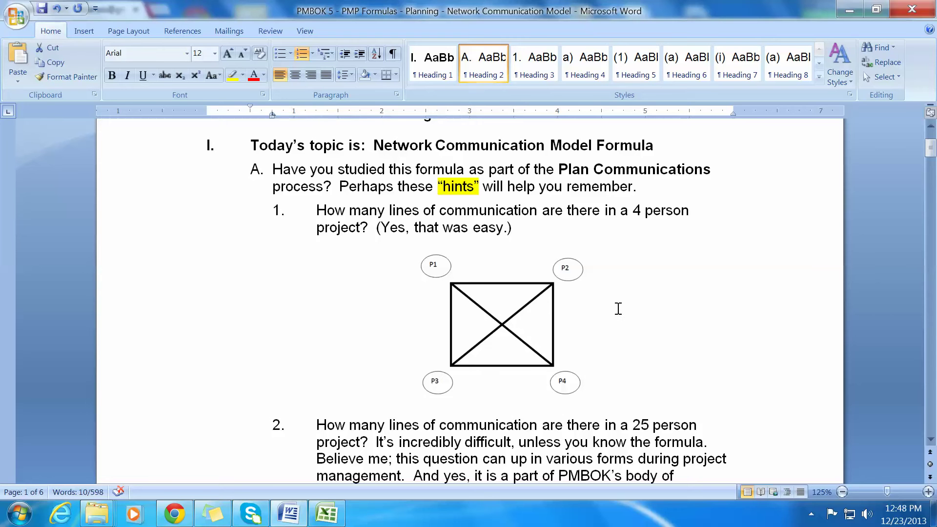
scroll(618, 309, "down", 4)
scroll(618, 309, "up", 3)
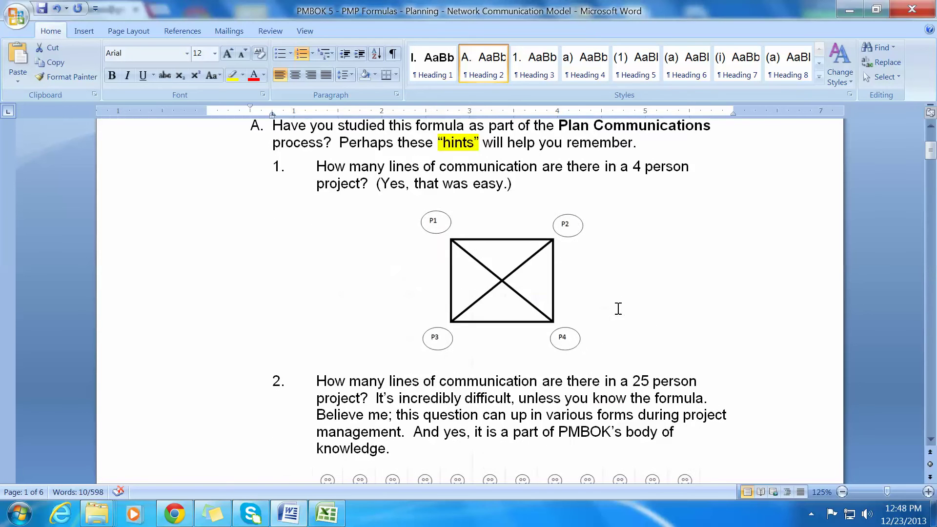
scroll(618, 310, "down", 9)
scroll(619, 312, "down", 4)
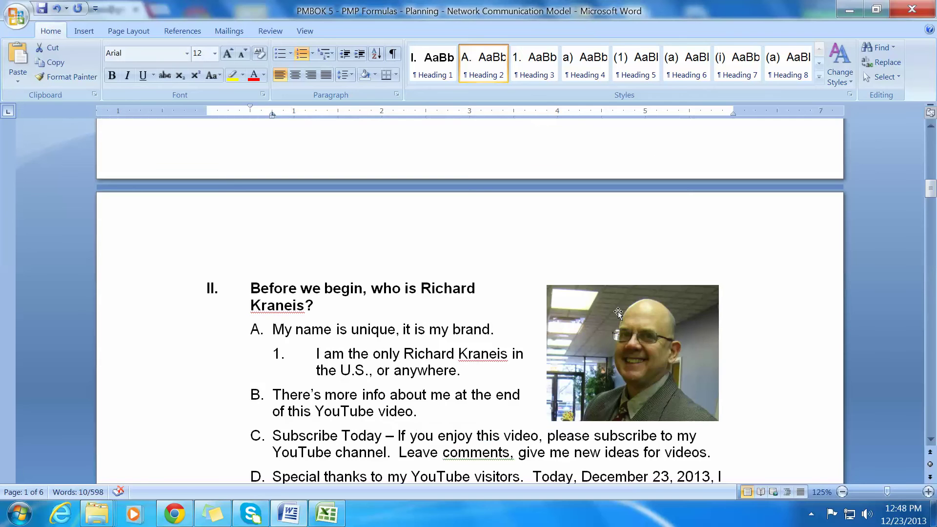
scroll(618, 312, "down", 9)
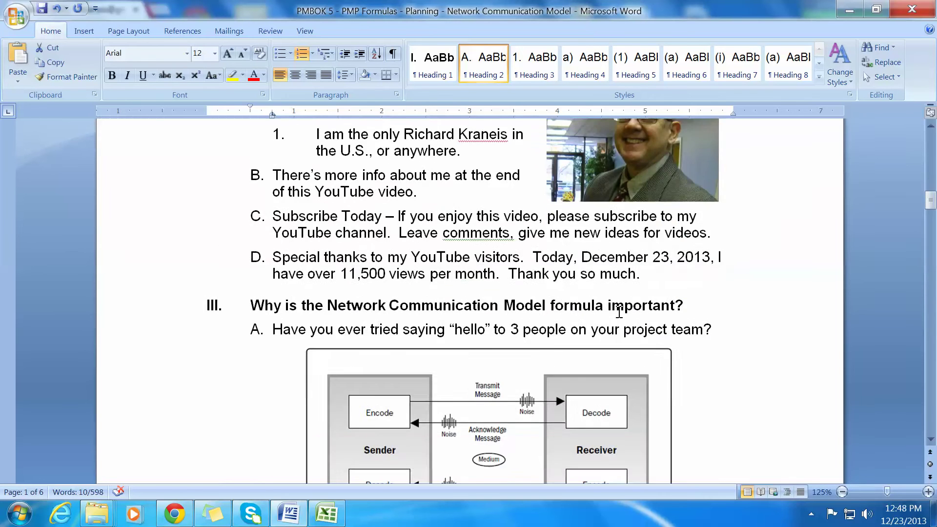
scroll(618, 314, "down", 10)
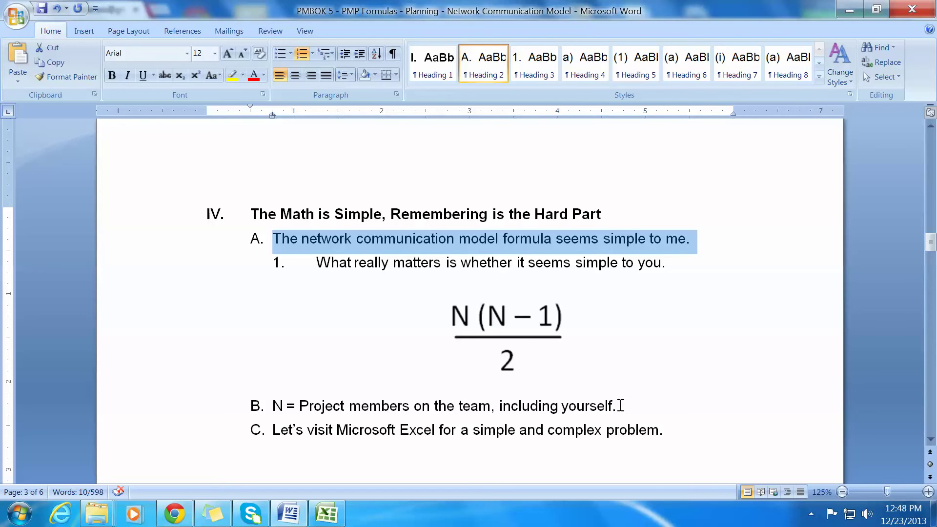
- Highlight the lines defining N as project members and about visiting Excel, then switch to Excel
left_click_drag(618, 406, 274, 406)
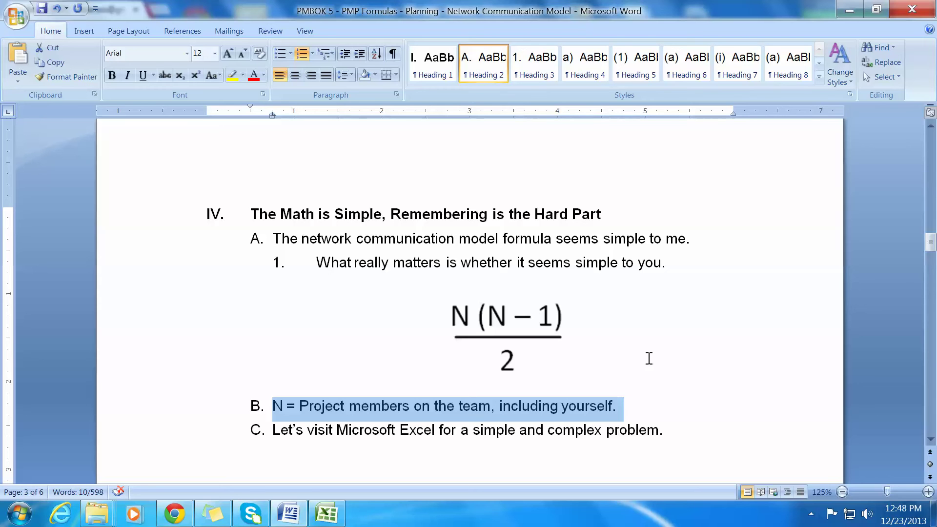
left_click_drag(673, 429, 274, 430)
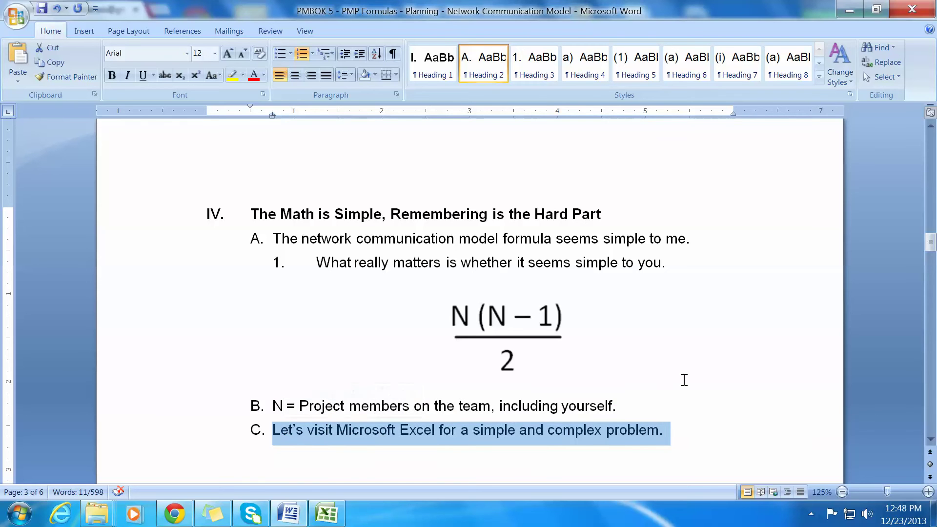
left_click(326, 513)
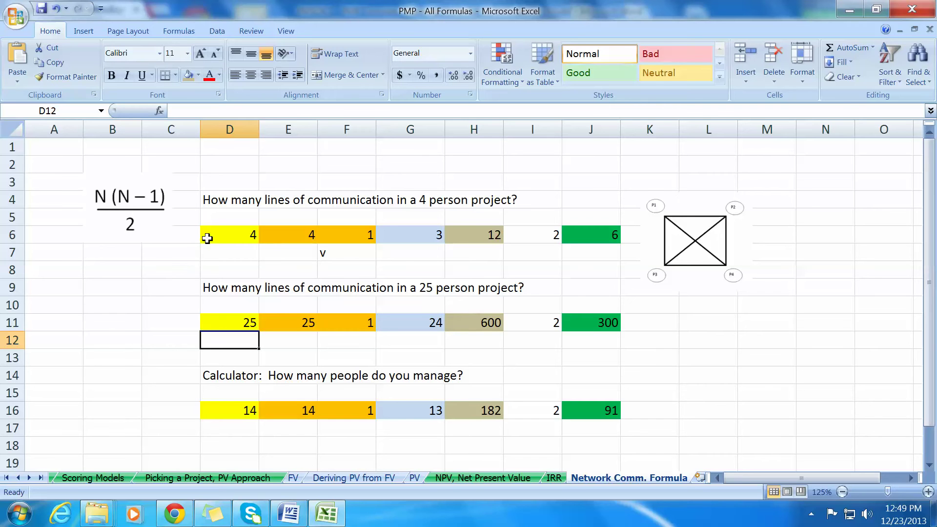
key("ctrl")
key("ctrl")
left_click(238, 237)
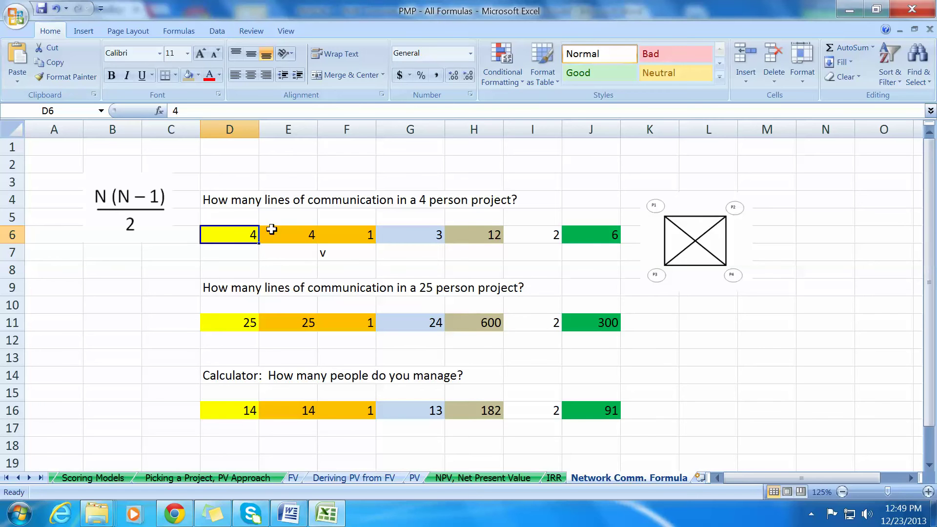
left_click(289, 236)
left_click(330, 236)
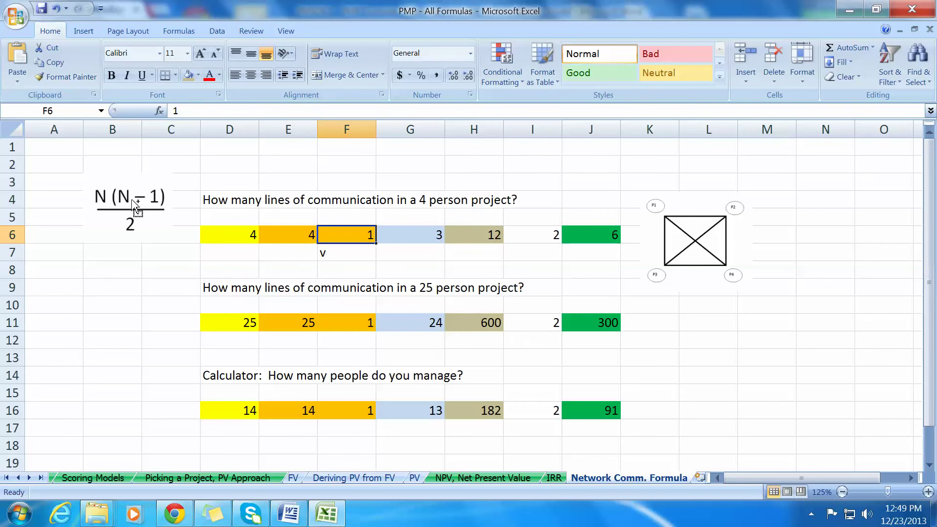
left_click(398, 234)
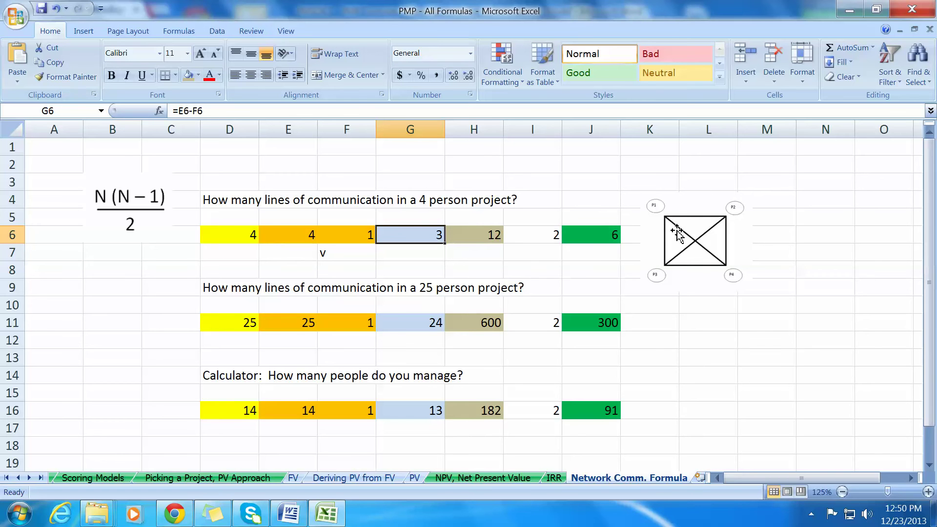
left_click(614, 233)
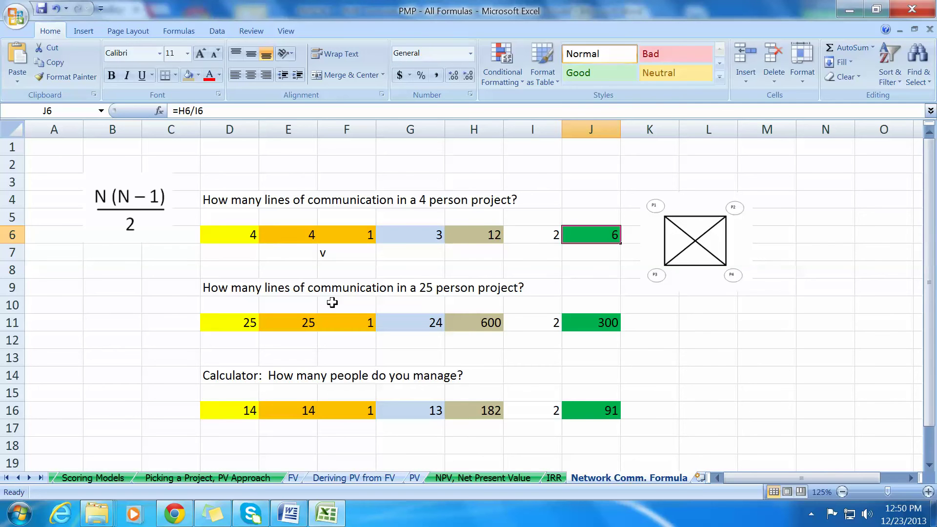
left_click(235, 288)
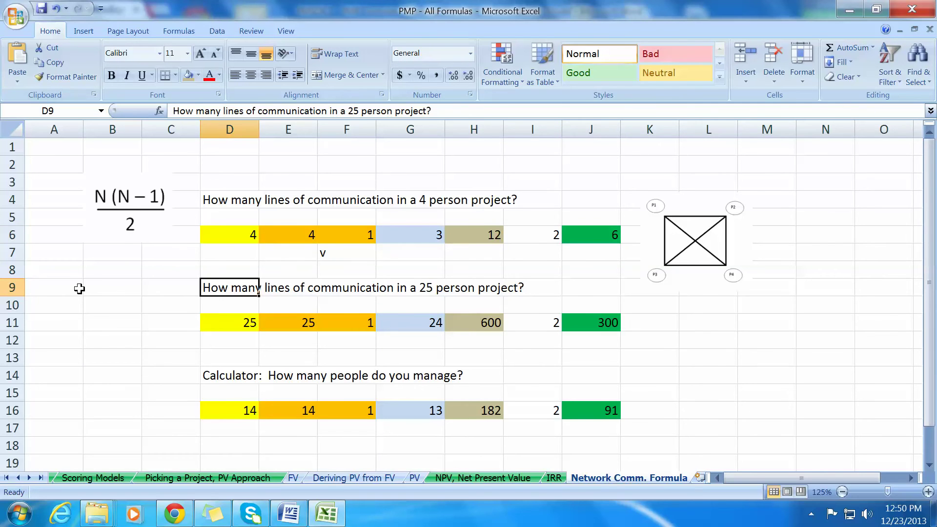
left_click(239, 327)
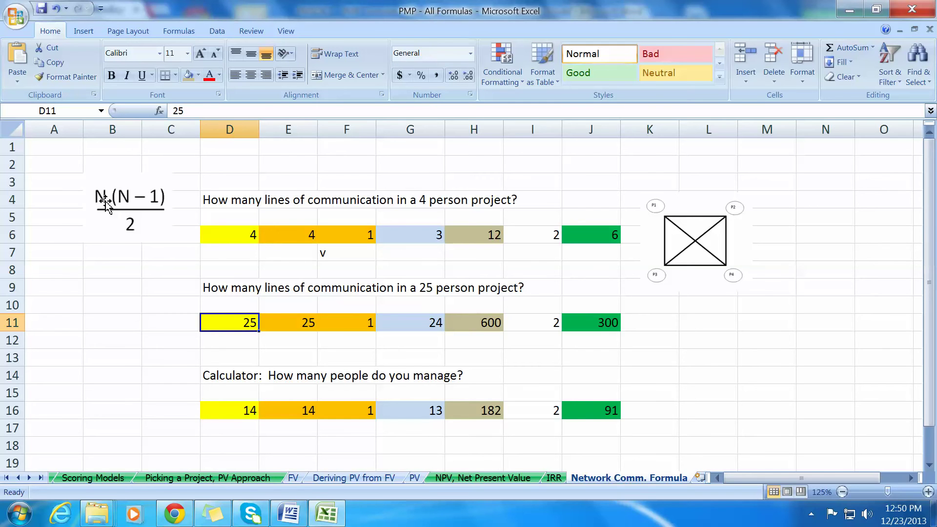
left_click(298, 325)
left_click(352, 326)
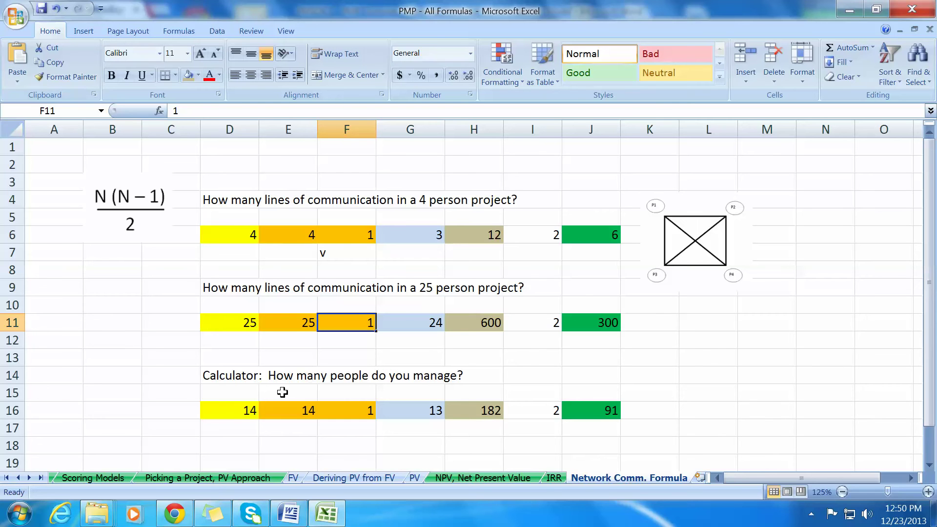
- Enter 19 as the team size in the calculator row's D16
left_click(233, 412)
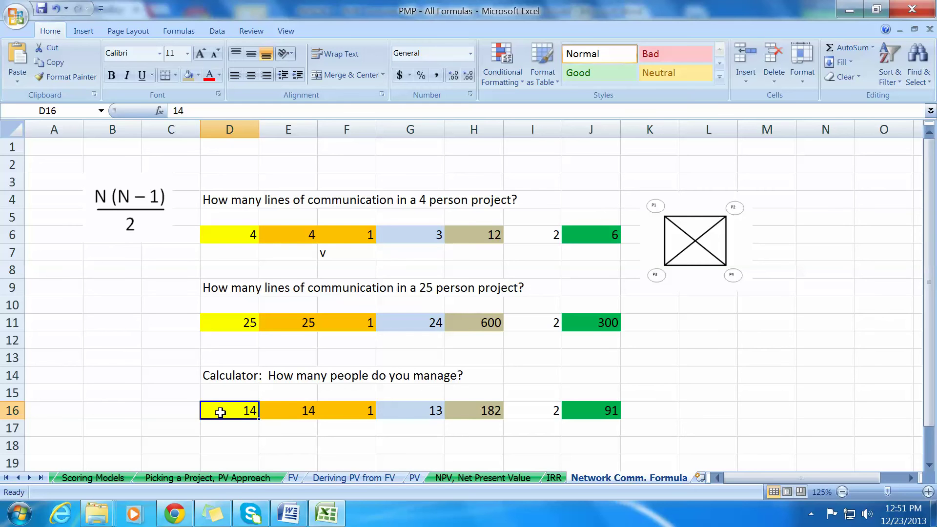
type("19")
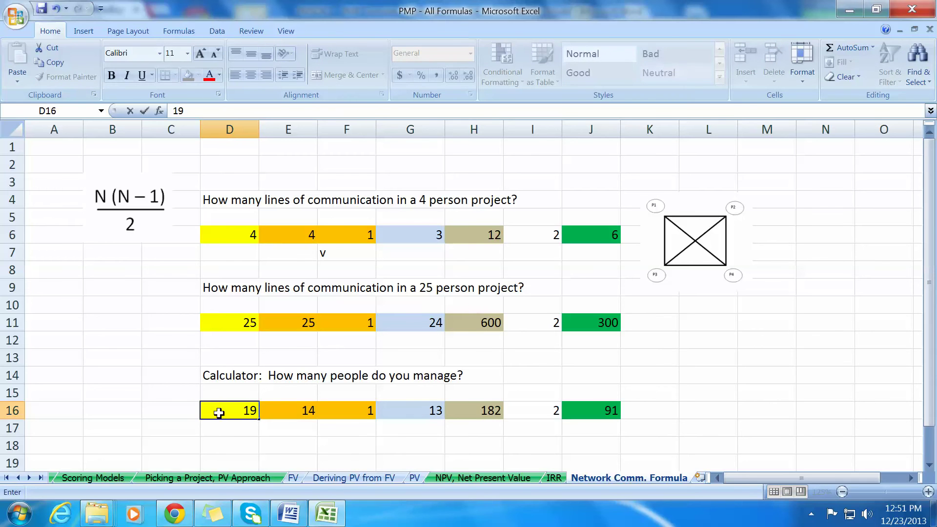
key("Return")
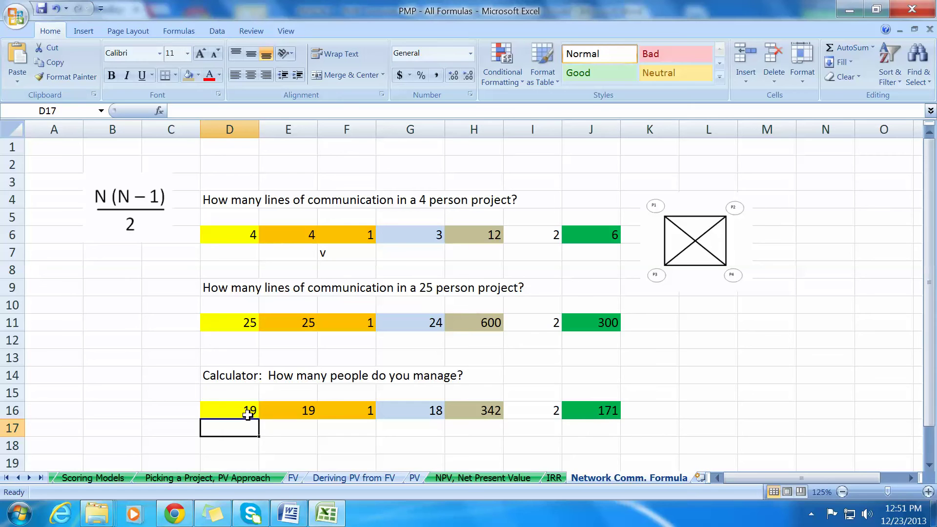
key("ctrl")
- Check each calculator formula: team size 19, constant 1, 18, product 342, and divisor 2
left_click(300, 410)
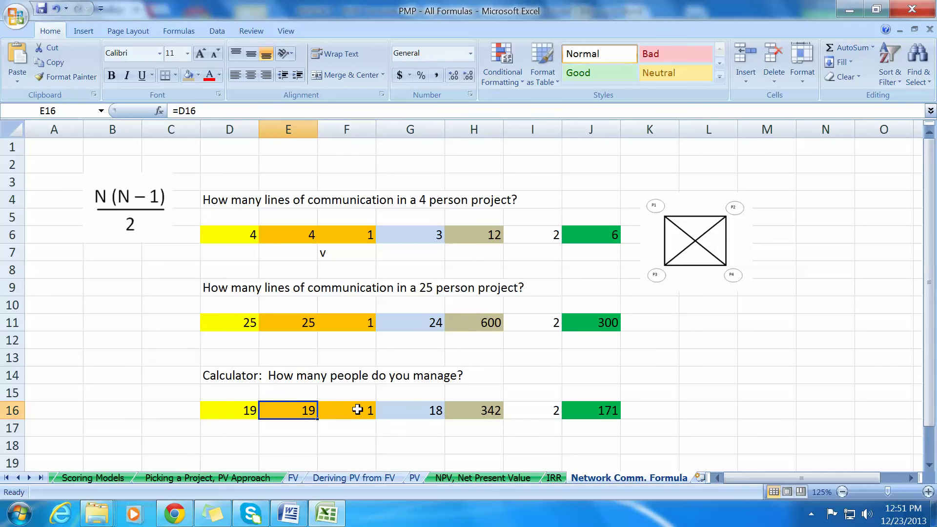
left_click(359, 410)
left_click(418, 412)
key("ctrl")
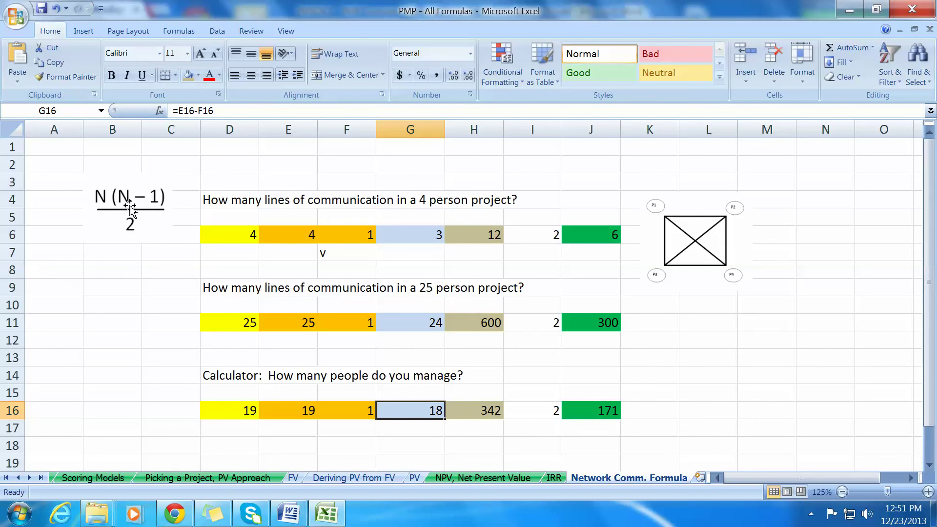
key("ctrl")
left_click(477, 410)
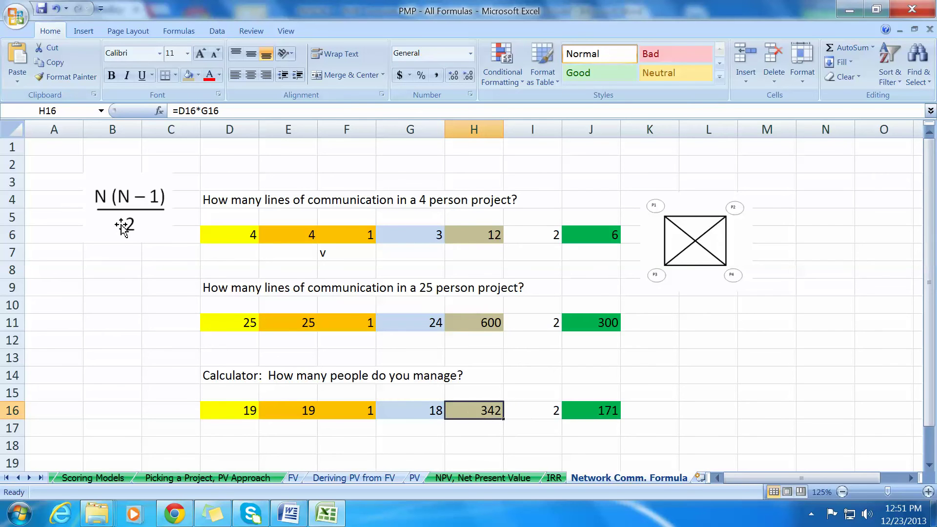
left_click(537, 410)
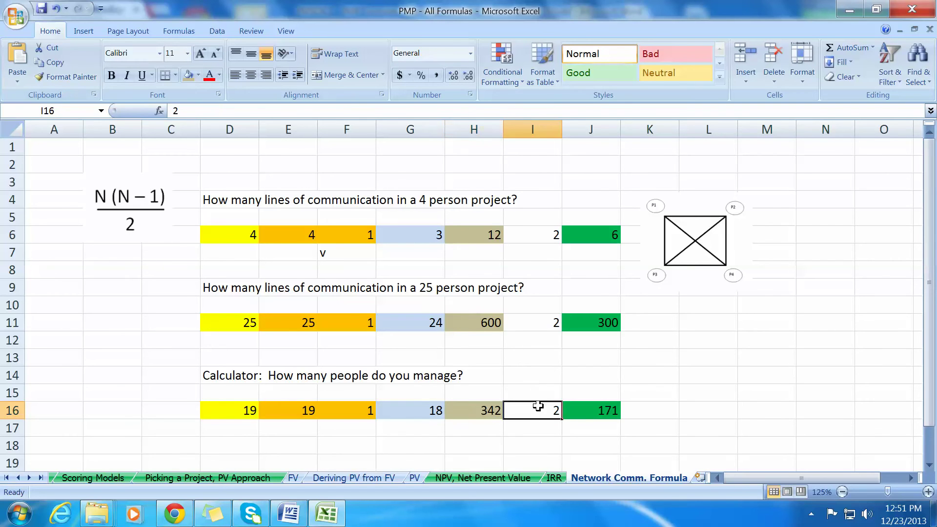
key("ctrl")
left_click(674, 370)
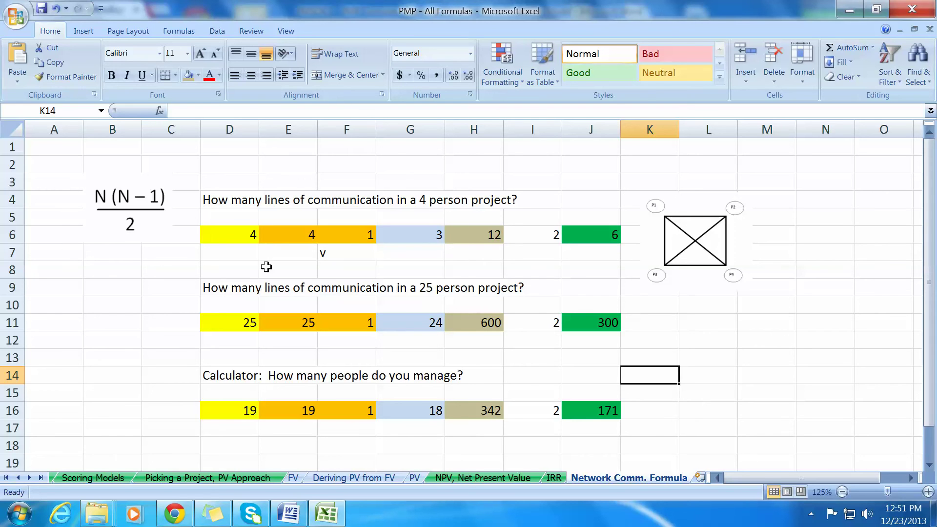
left_click(241, 235)
type("3")
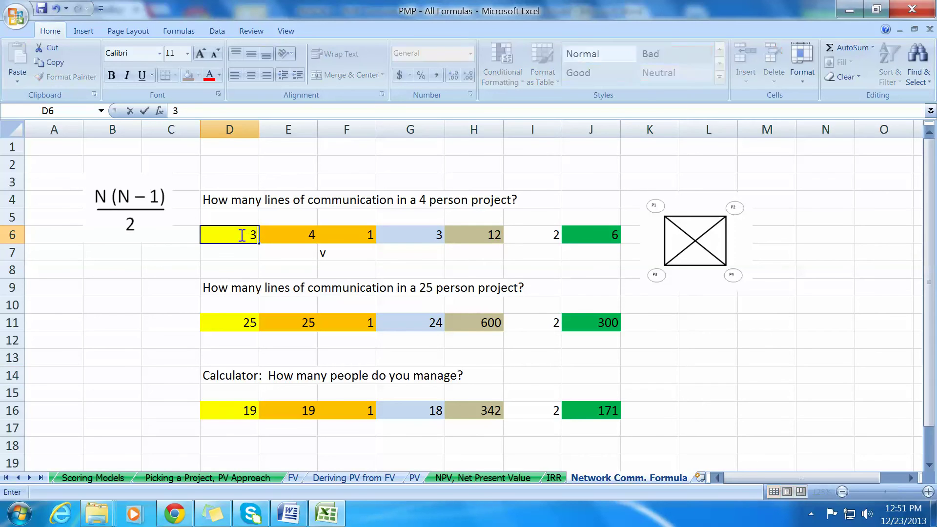
key("Return")
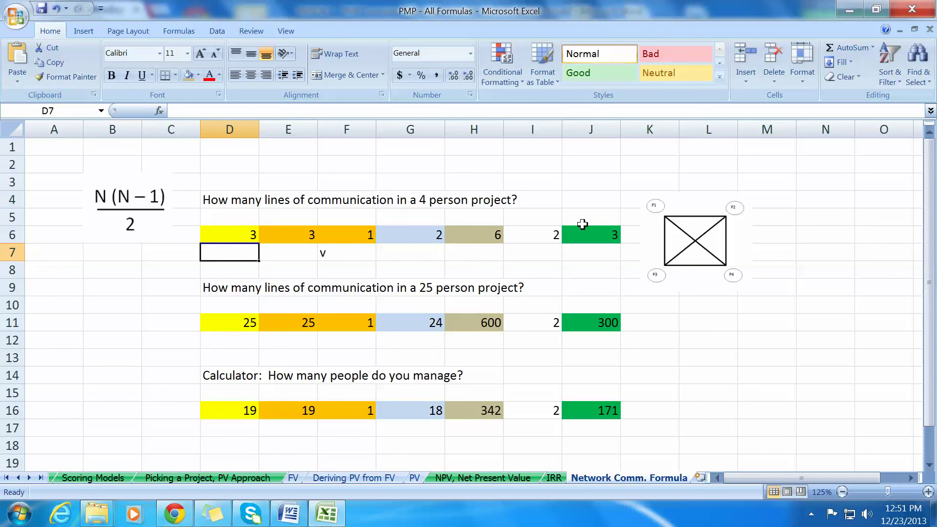
left_click(606, 235)
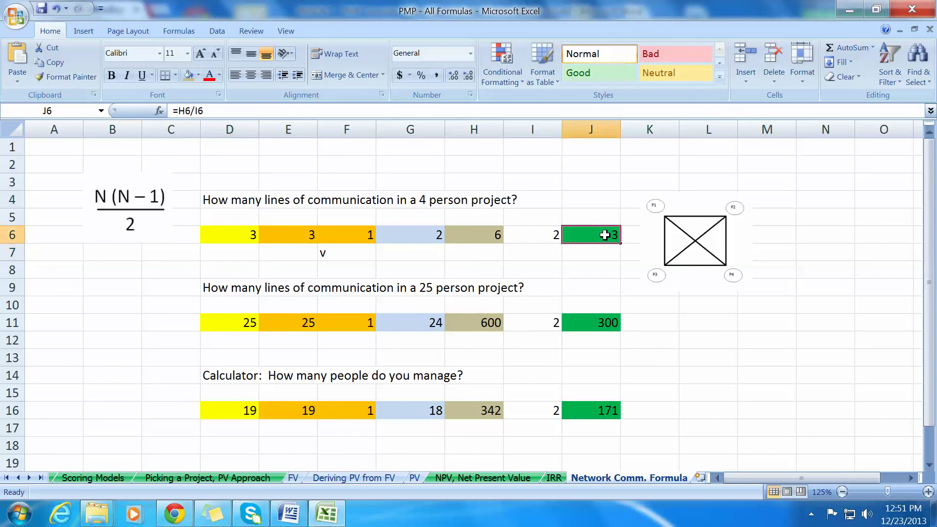
left_click(232, 322)
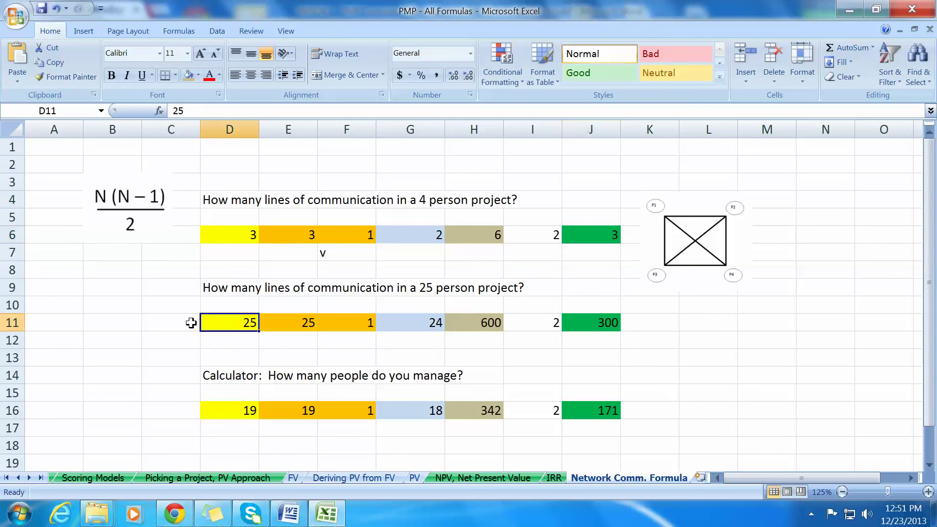
type("9")
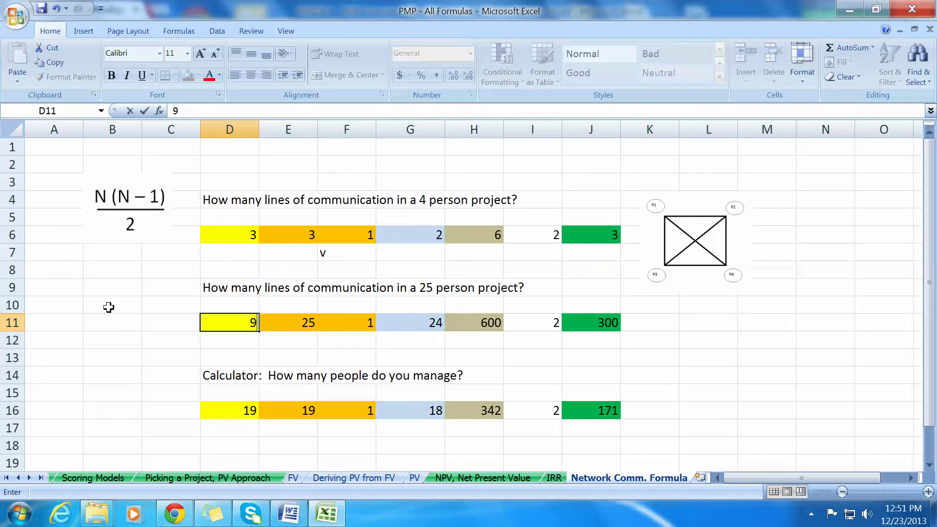
key("Return")
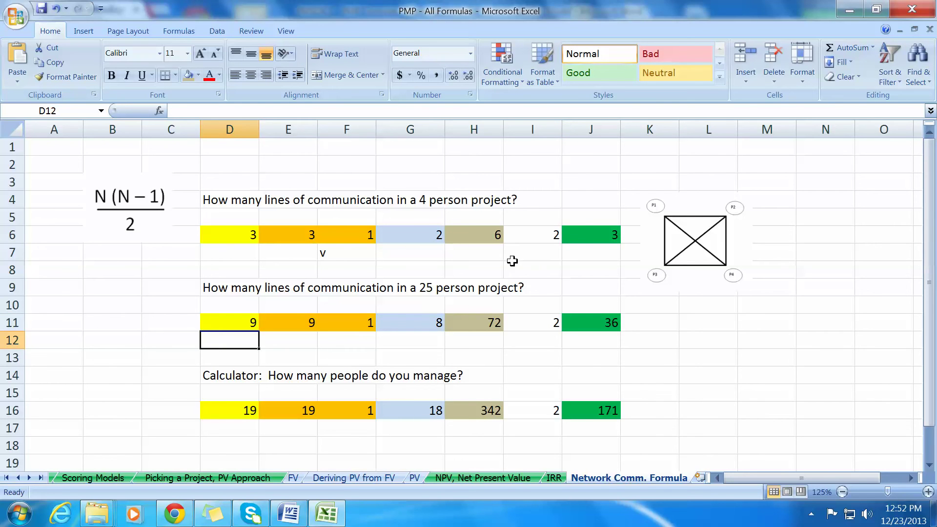
left_click(584, 237)
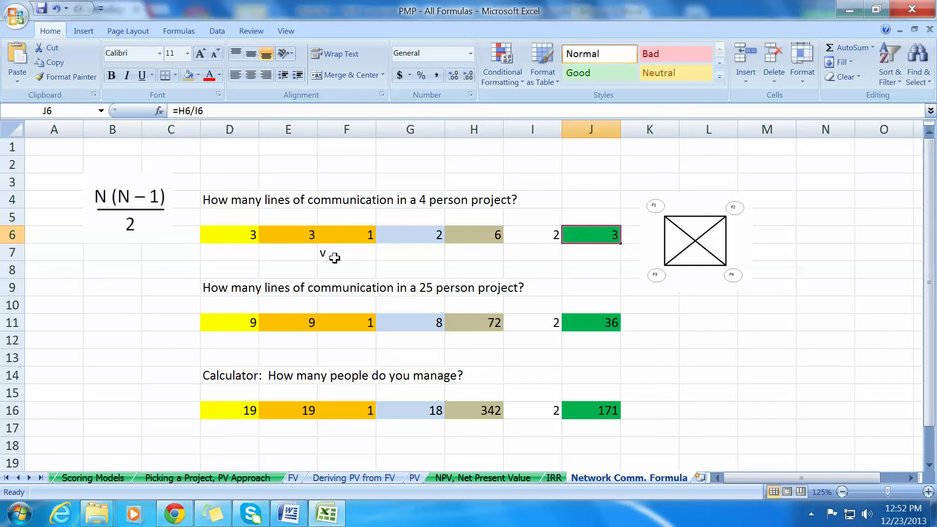
left_click(240, 235)
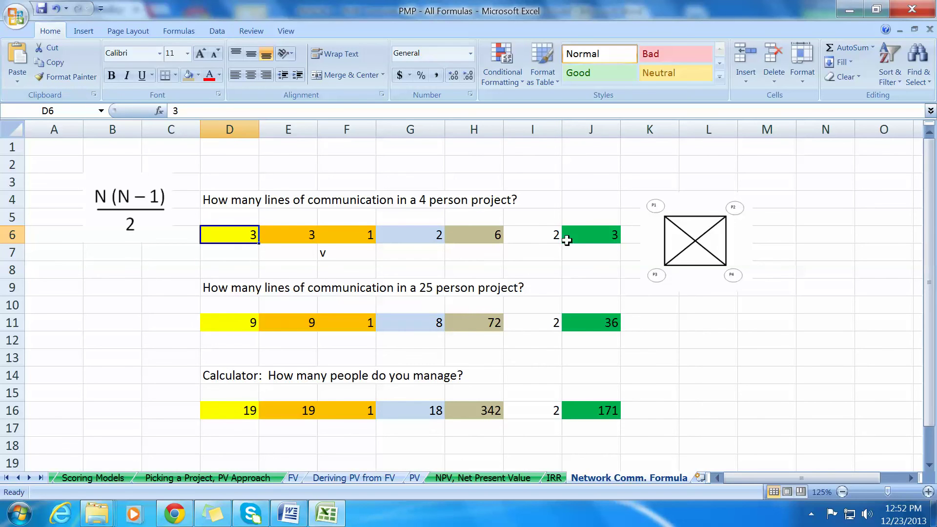
key("ctrl")
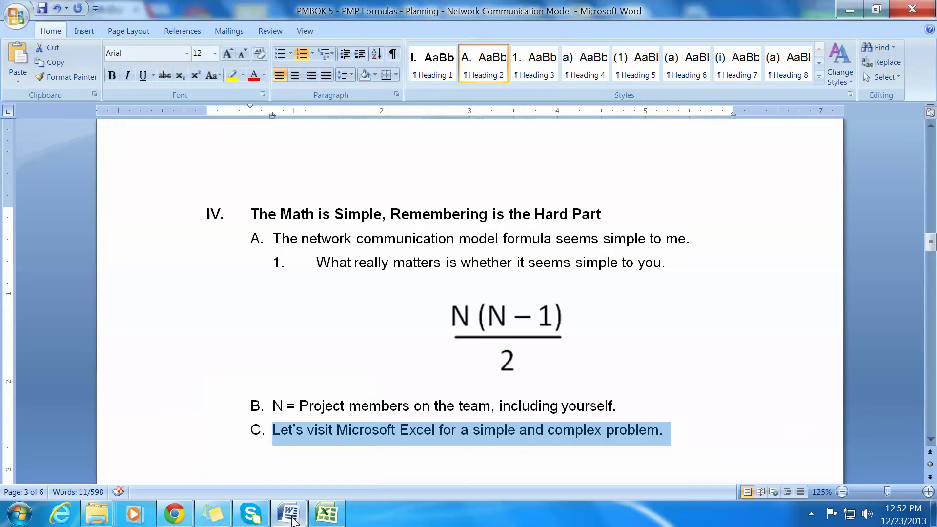
- Return to the Word outline and select item C about visiting Excel
left_click(290, 514)
left_click(430, 383)
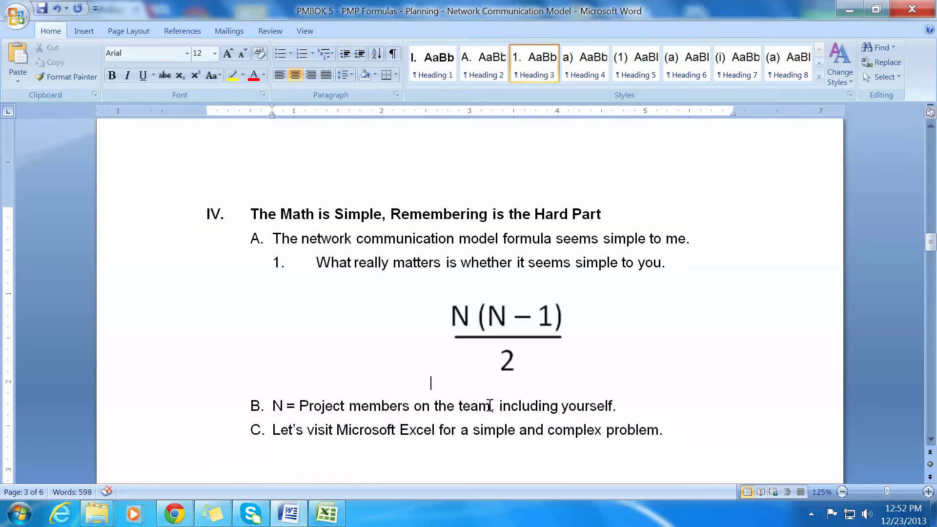
left_click_drag(669, 432, 270, 428)
- Point out section V's N(N − 1)/2 formula and its divisor 2
scroll(383, 449, "down", 10)
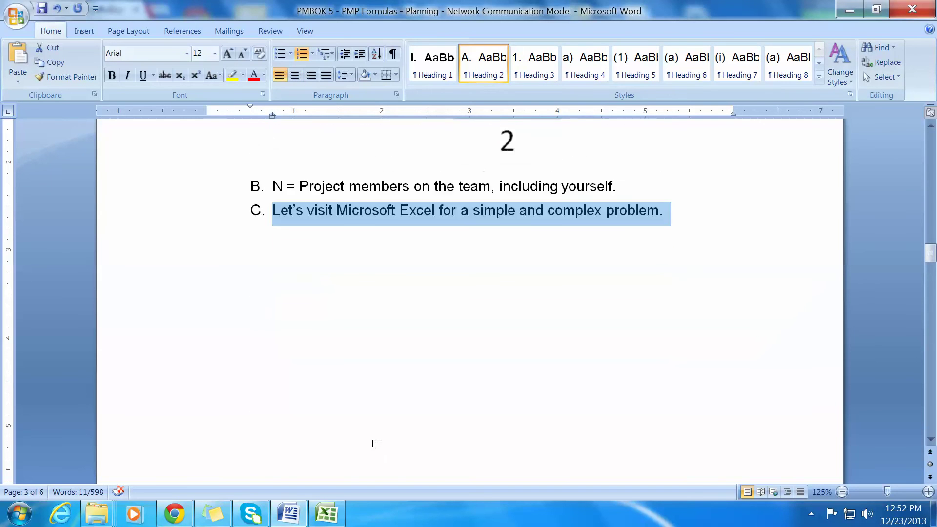
scroll(374, 441, "down", 5)
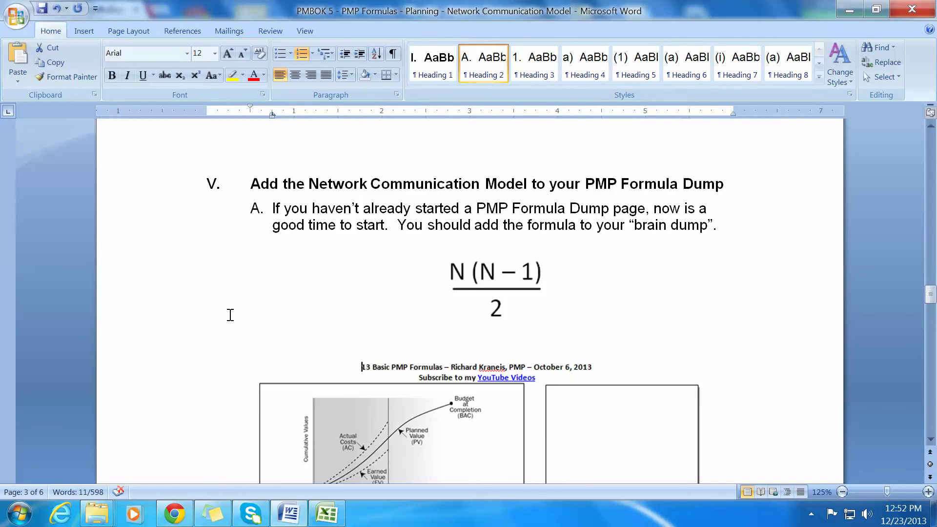
left_click(547, 268)
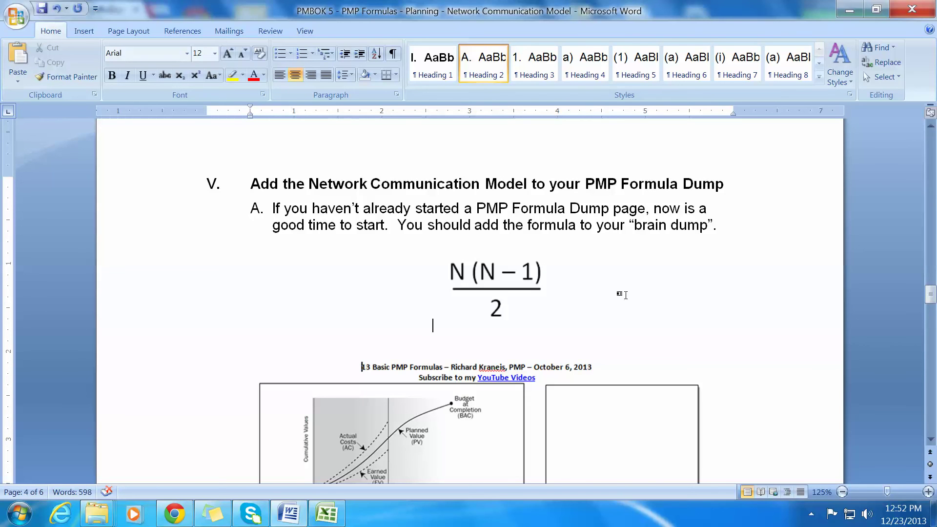
left_click(515, 306)
scroll(757, 332, "down", 2)
- Browse the page 4 formula dump tables, then continue down to section VI, the Summary
left_click(631, 278)
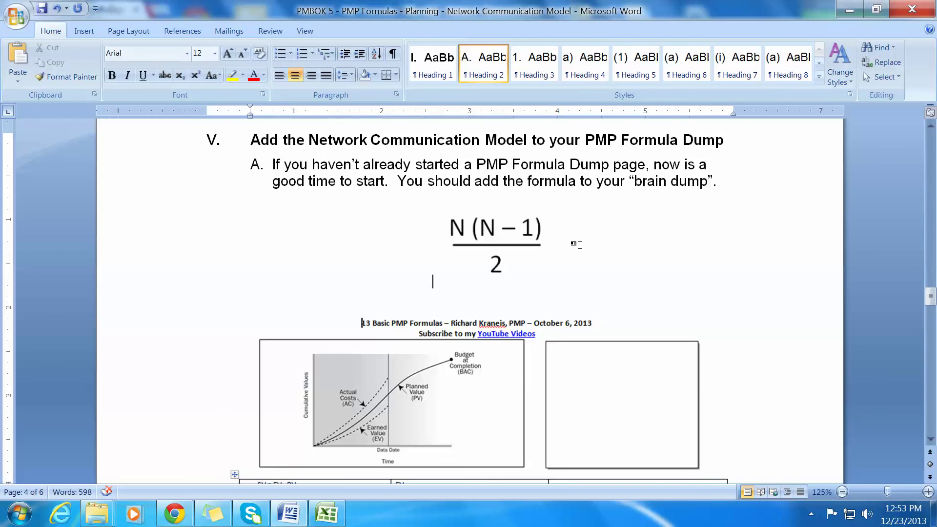
left_click(536, 242)
scroll(801, 325, "down", 6)
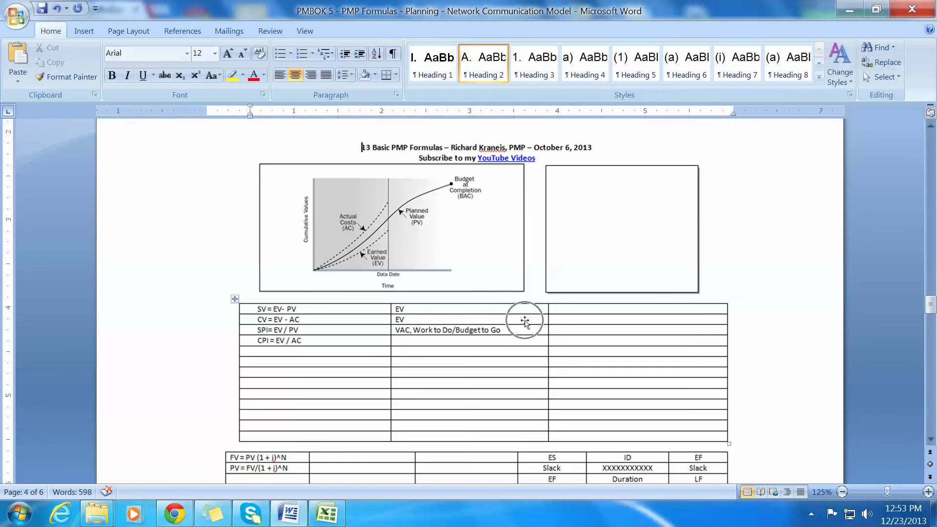
scroll(774, 306, "down", 2)
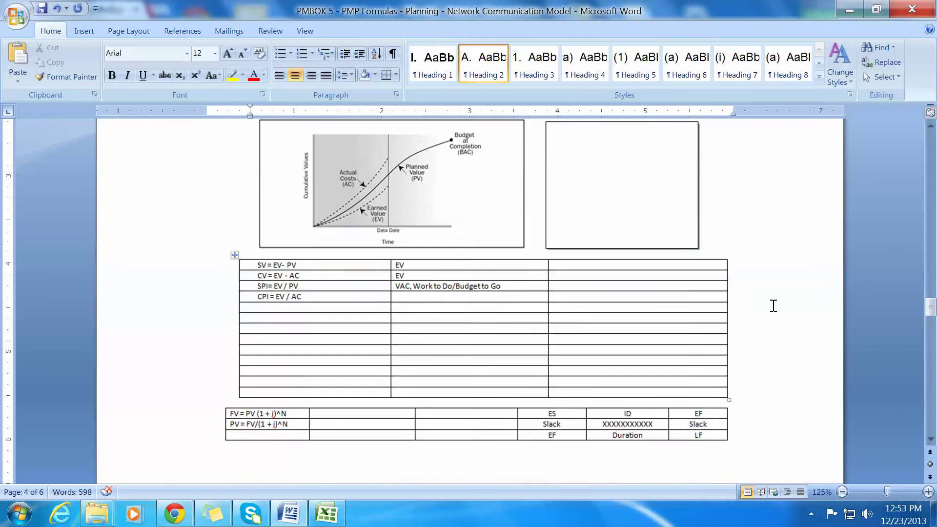
scroll(774, 306, "up", 2)
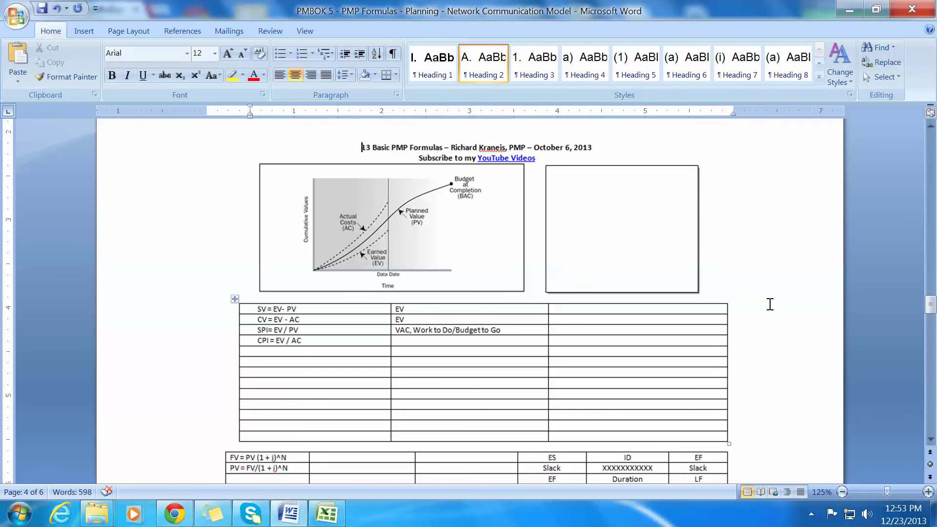
scroll(770, 304, "down", 2)
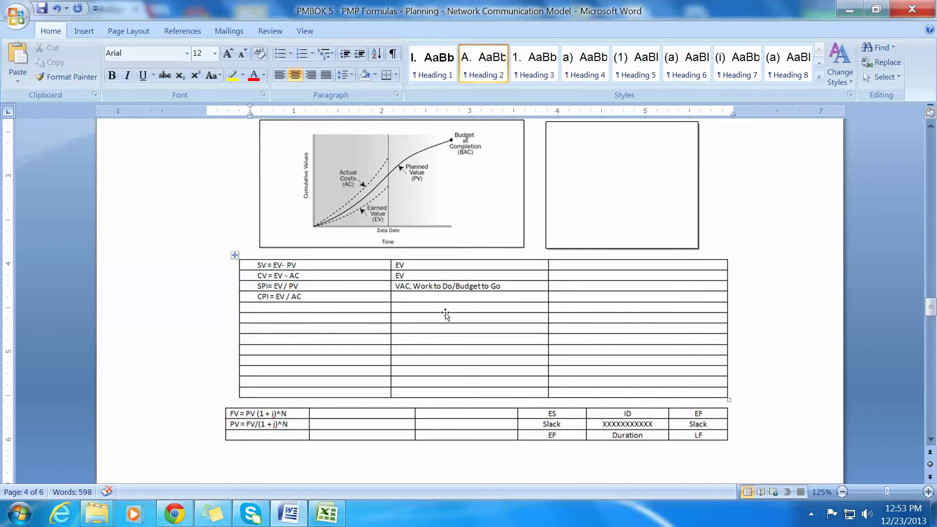
scroll(773, 317, "up", 2)
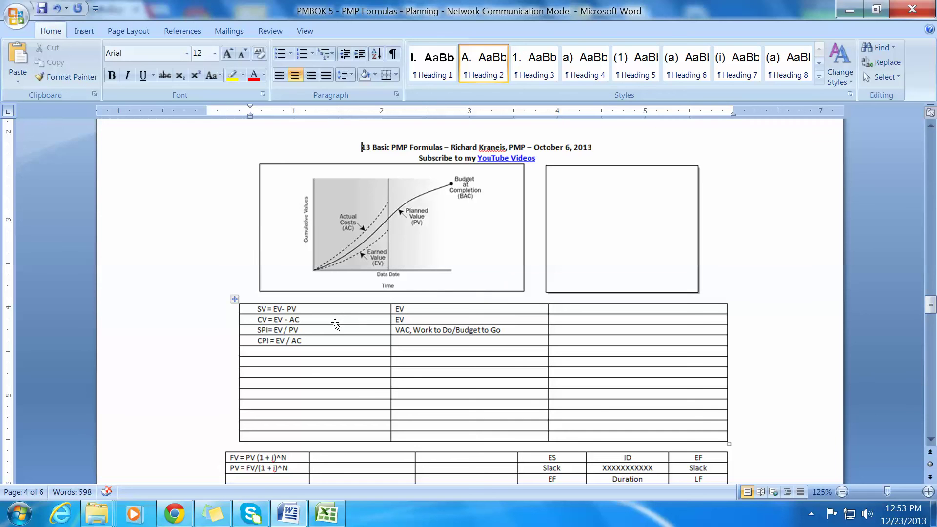
scroll(703, 276, "up", 6)
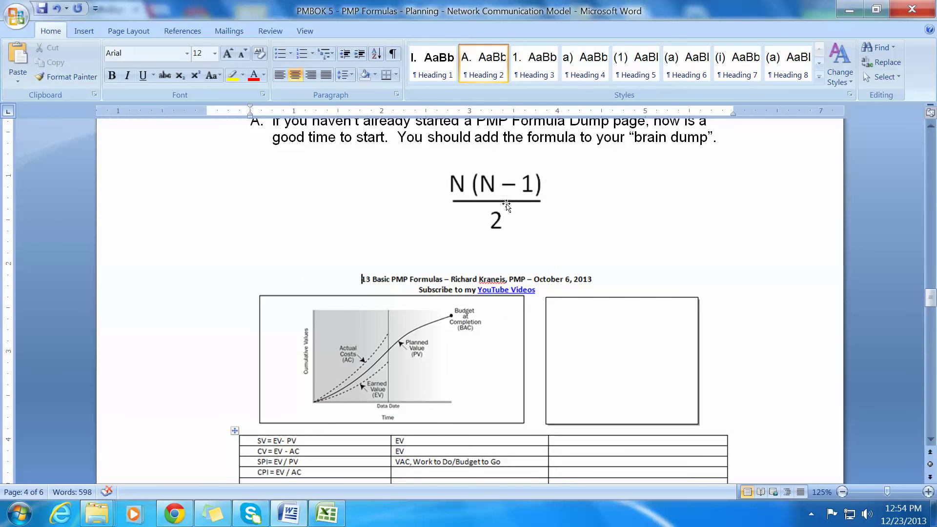
scroll(783, 270, "down", 3)
scroll(783, 274, "down", 1)
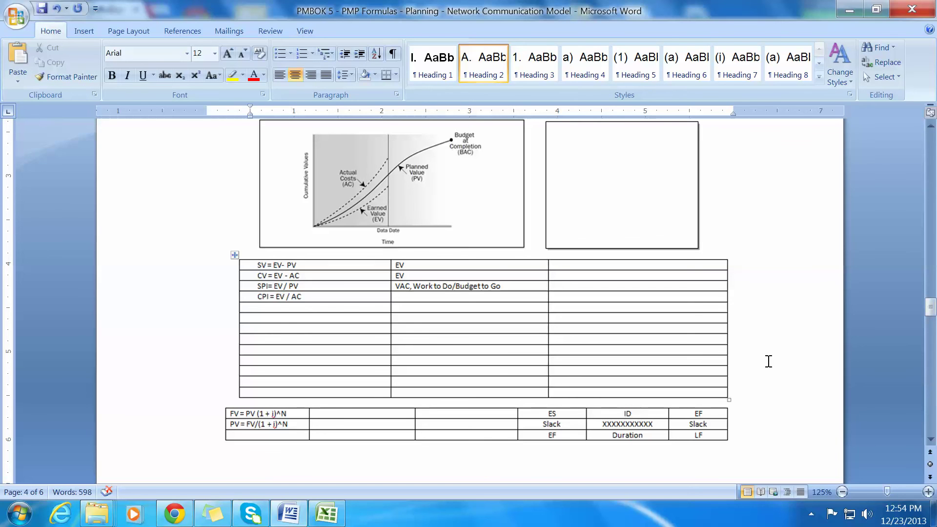
scroll(769, 361, "down", 4)
scroll(769, 361, "down", 15)
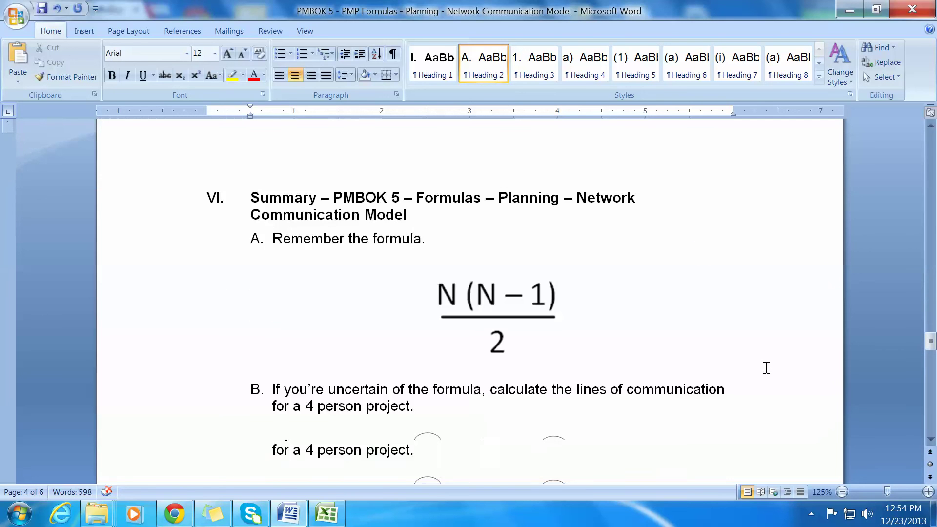
- Place the cursor after 'Remember the formula.' and bring the P1–P4 diagram into view
left_click(436, 244)
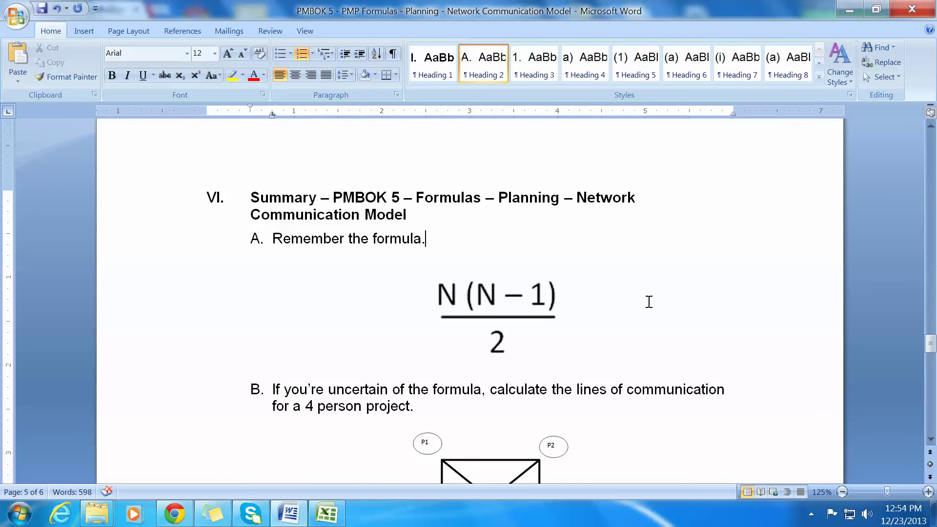
scroll(650, 302, "down", 3)
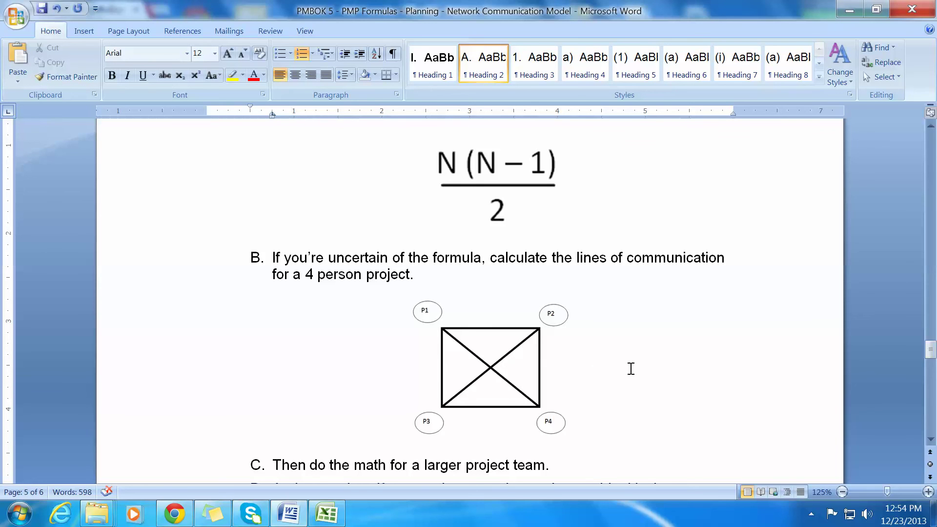
scroll(630, 369, "down", 3)
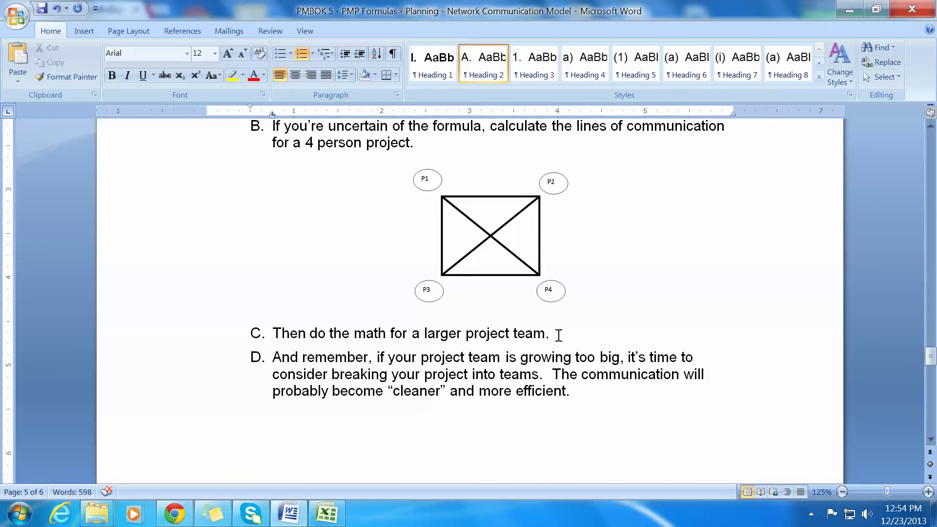
scroll(556, 337, "up", 4)
scroll(630, 298, "down", 3)
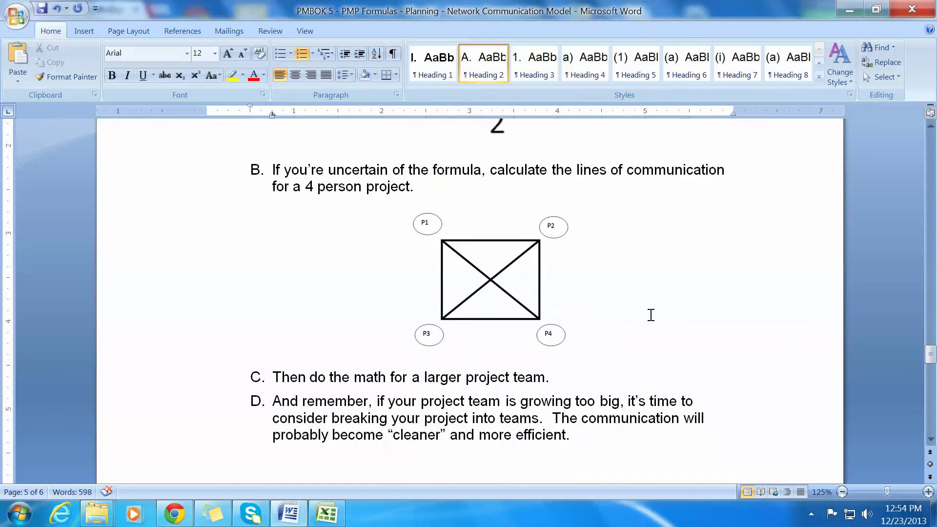
scroll(652, 315, "down", 1)
- Select summary items C and D, then move on to section VII's thank-you items
left_click_drag(563, 334, 296, 341)
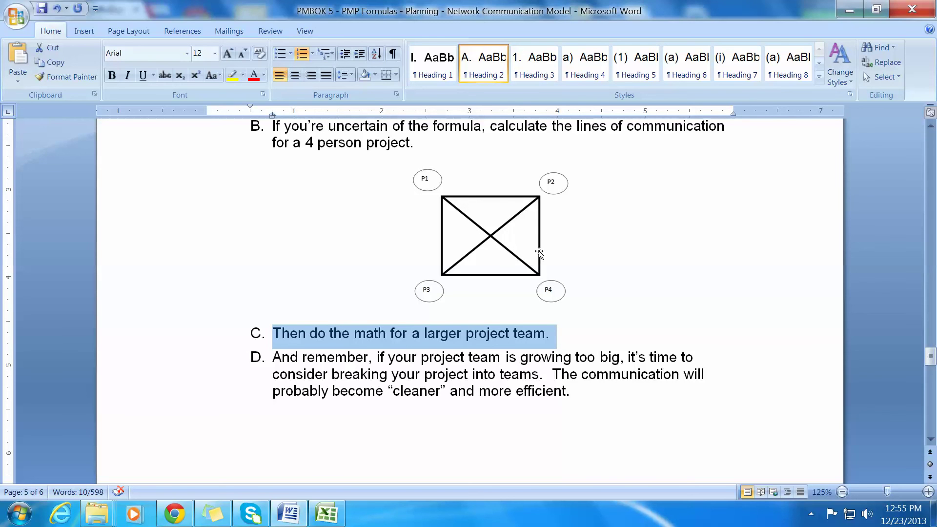
left_click_drag(578, 392, 276, 356)
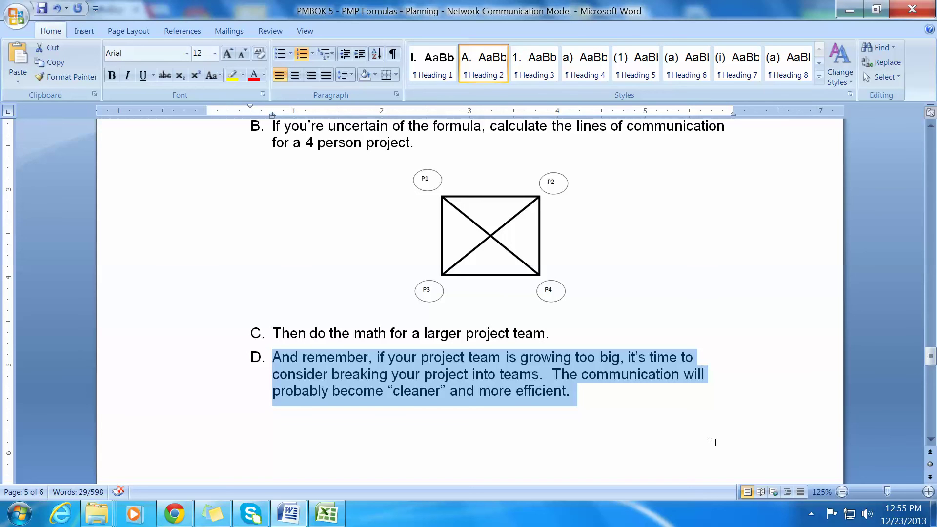
scroll(715, 442, "down", 10)
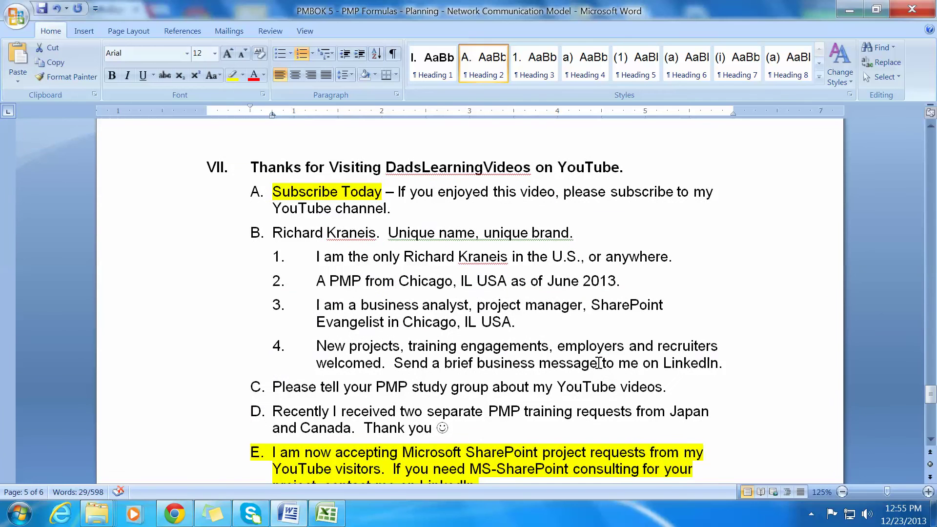
left_click(408, 209)
left_click_drag(408, 210, 278, 196)
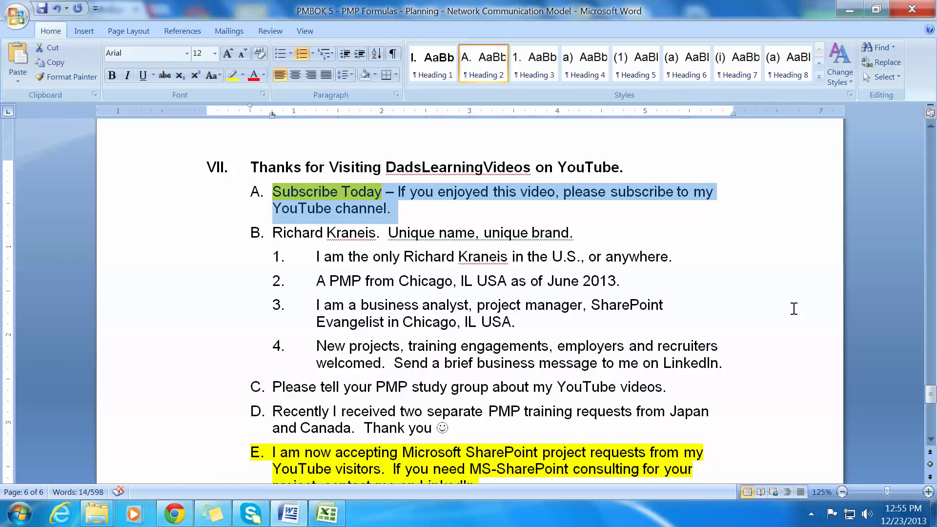
left_click_drag(579, 232, 293, 227)
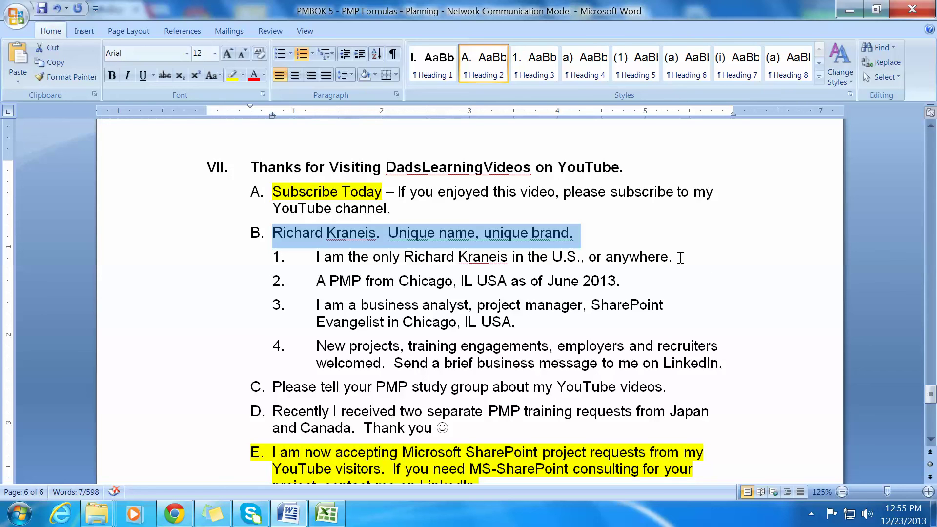
left_click_drag(681, 257, 317, 259)
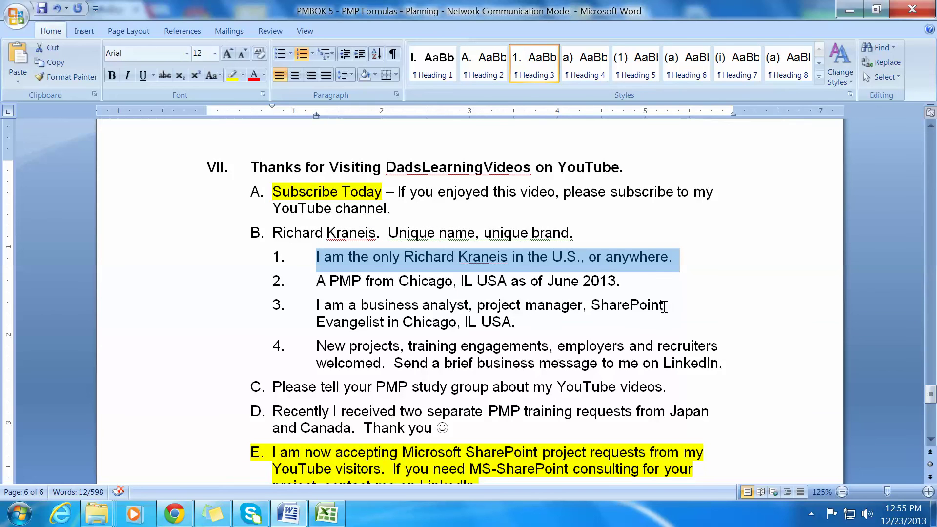
left_click_drag(628, 282, 311, 281)
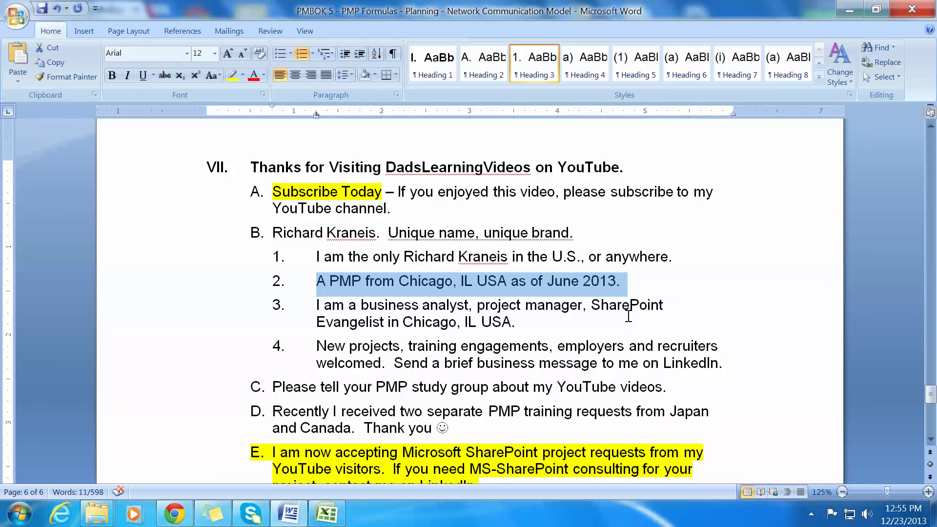
left_click_drag(526, 324, 307, 307)
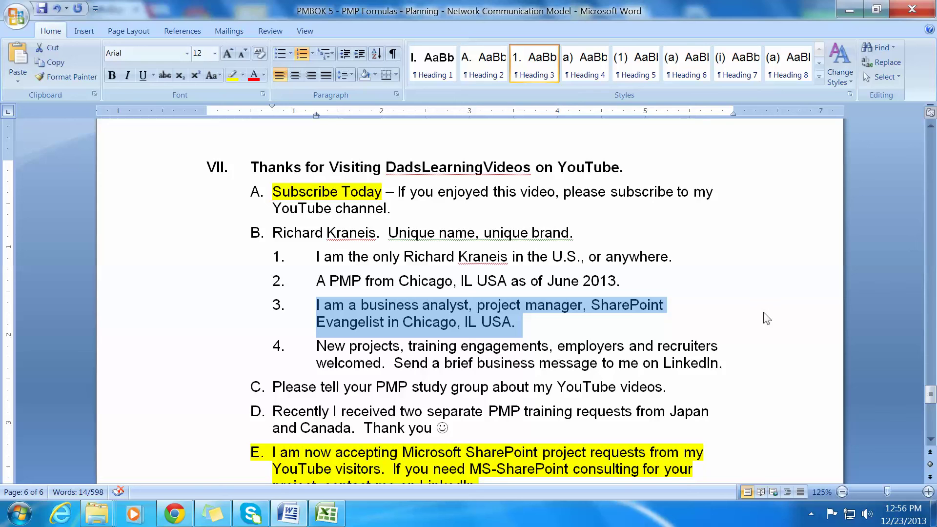
left_click_drag(726, 363, 336, 348)
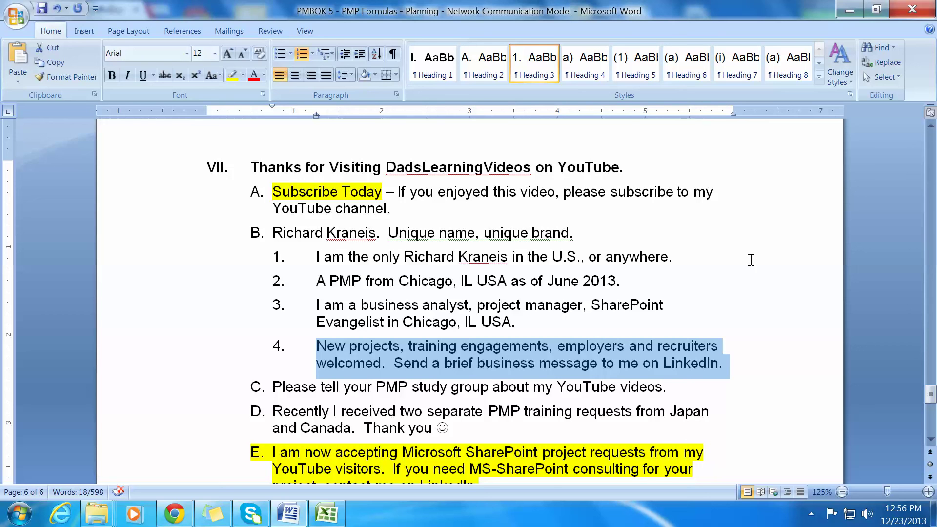
scroll(749, 261, "down", 1)
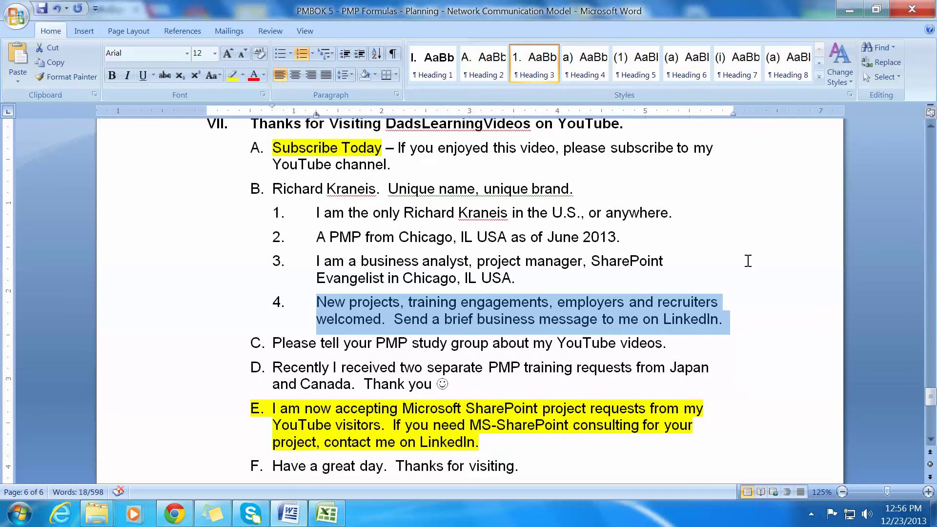
scroll(748, 261, "down", 1)
left_click_drag(668, 299, 274, 300)
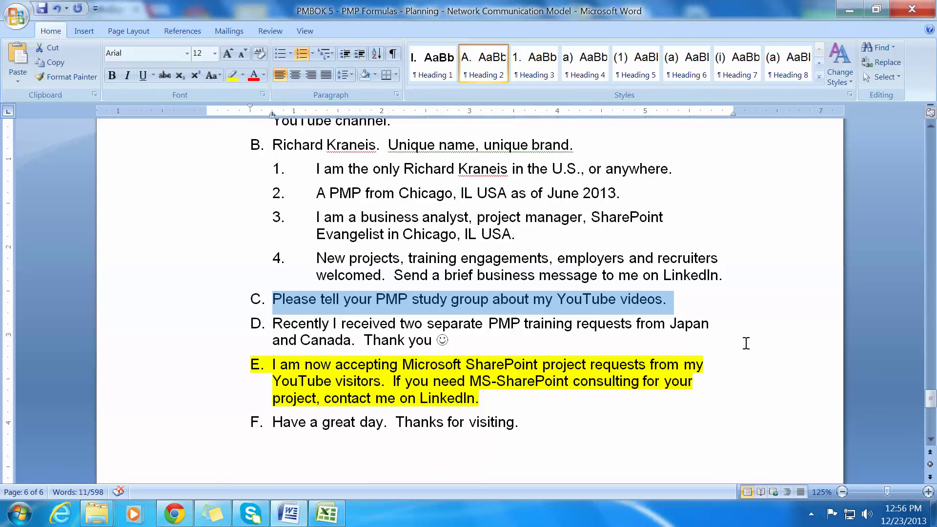
left_click_drag(461, 341, 297, 326)
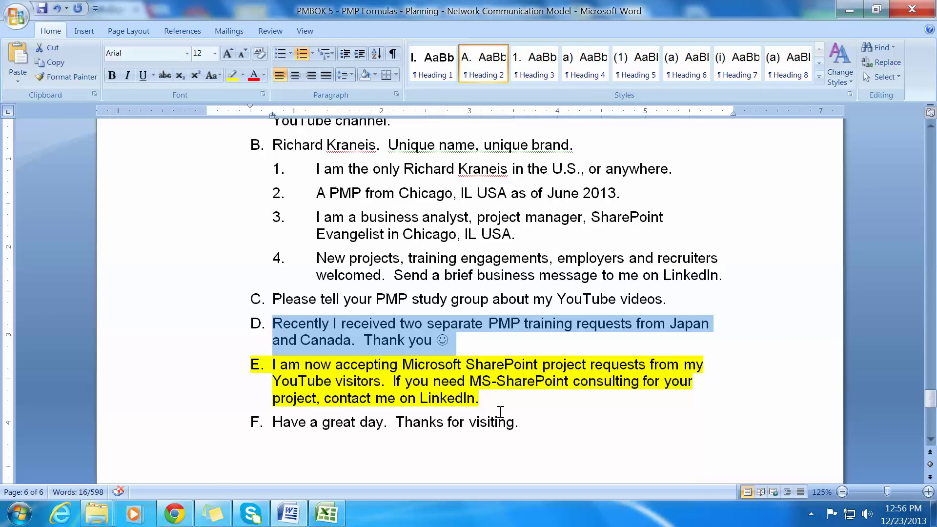
left_click_drag(496, 404, 274, 365)
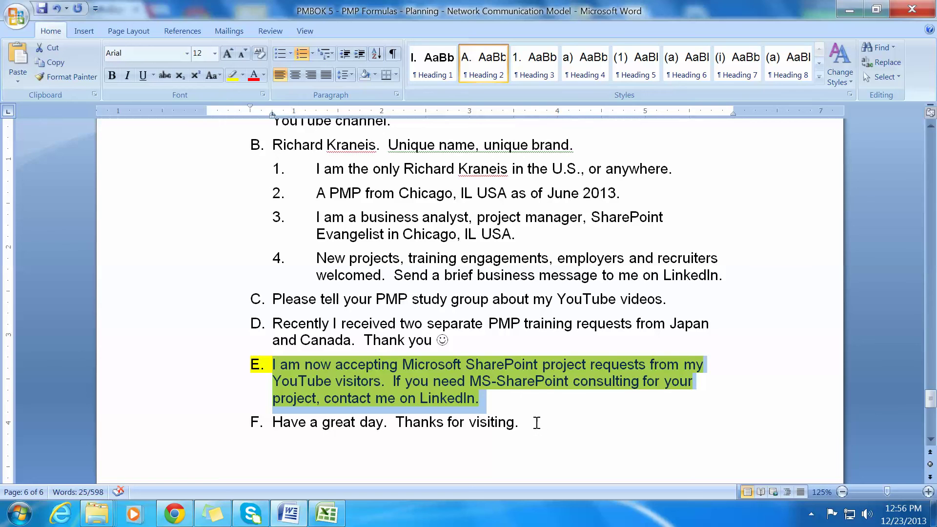
left_click_drag(536, 423, 274, 418)
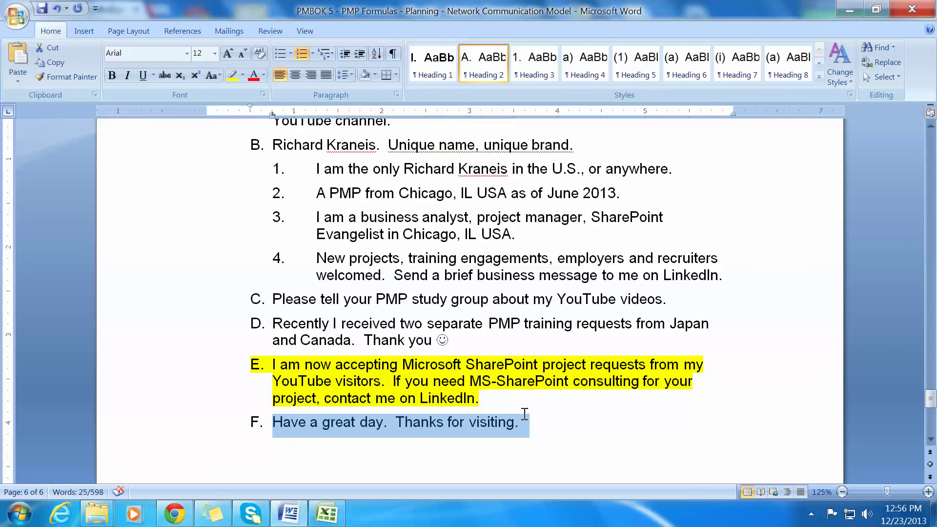